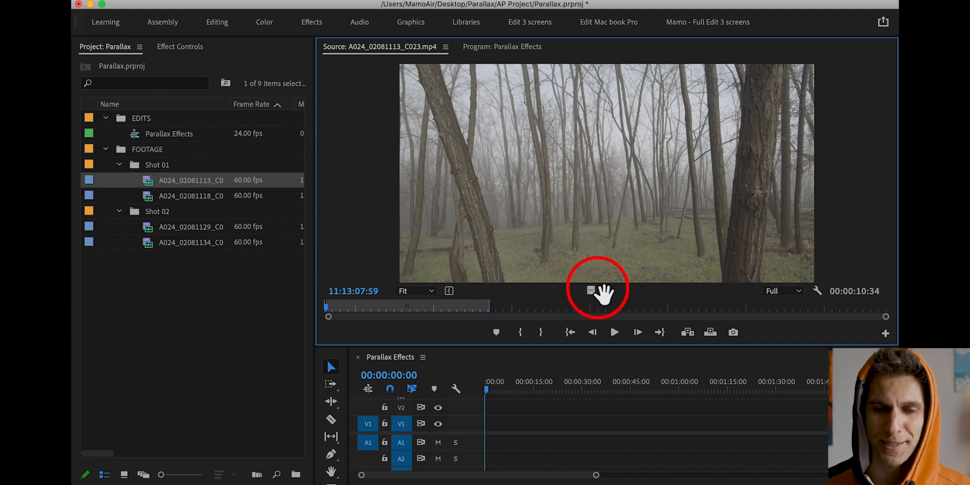
Place only the video of A024_02081113_C023.mp4 on track V1 at the start of the Parallax Effects sequence, keeping the existing sequence settings
left_click_drag(591, 291, 485, 423)
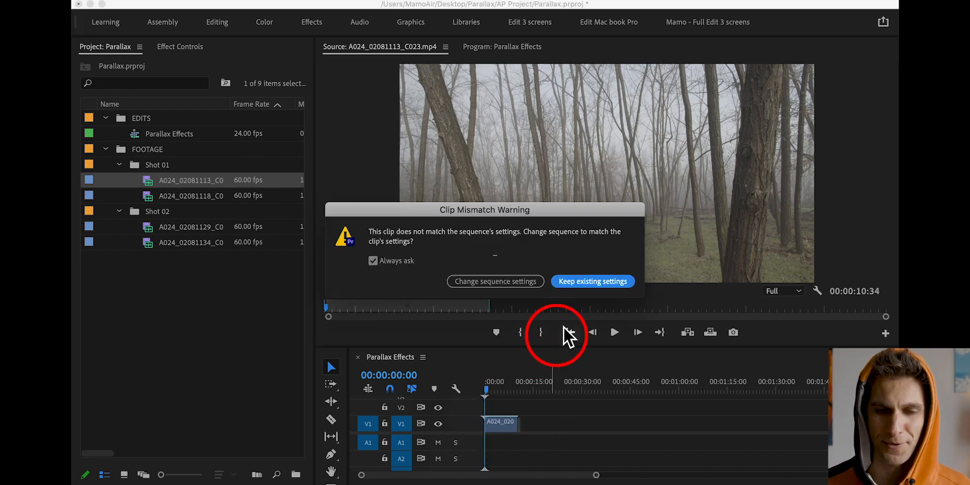
left_click(586, 283)
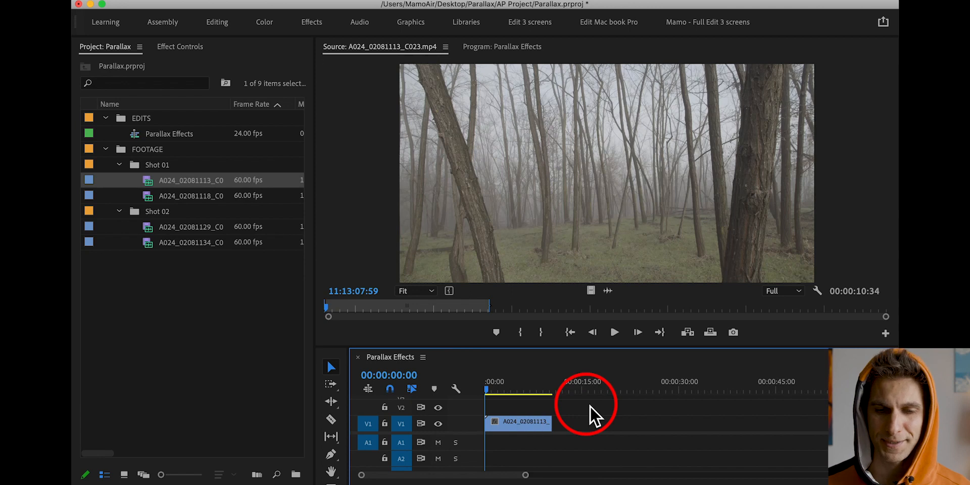
key("=")
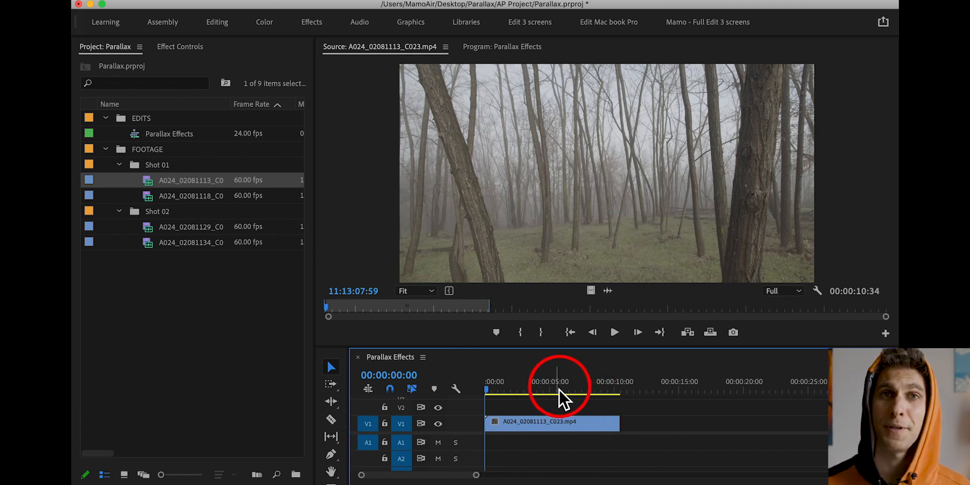
Preview the forest clip in the sequence and set its scale to 50
left_click_drag(559, 389, 520, 392)
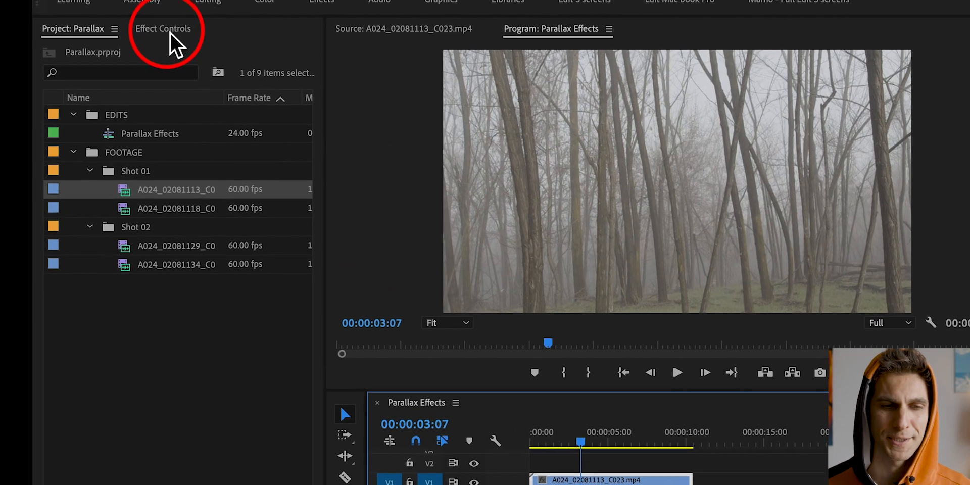
left_click(172, 36)
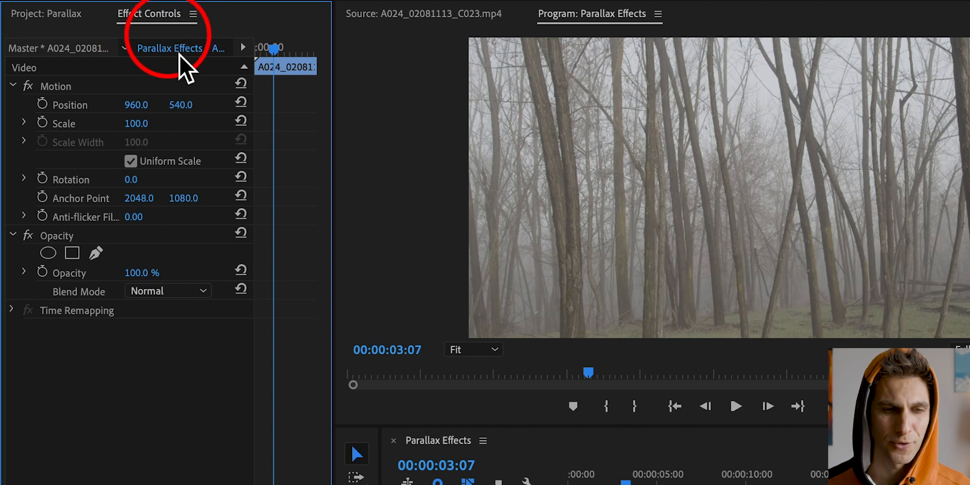
left_click(151, 125)
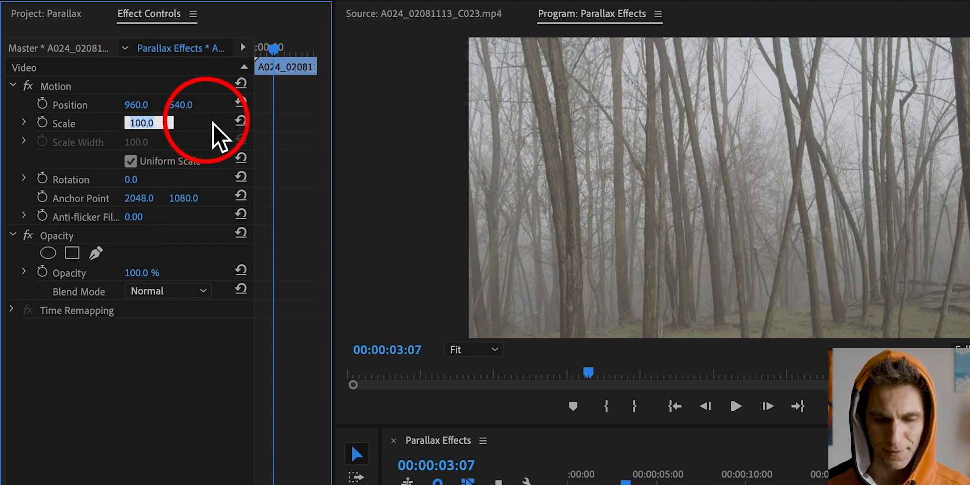
type("50")
key("Return")
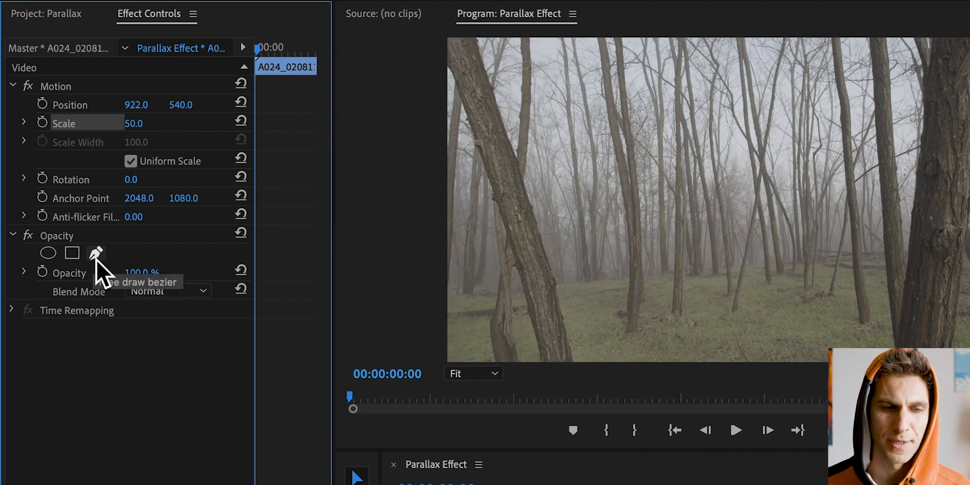
Start a free-draw opacity mask on the clip and trace the left edge of the leaning tree trunk downward to its base
left_click(96, 254)
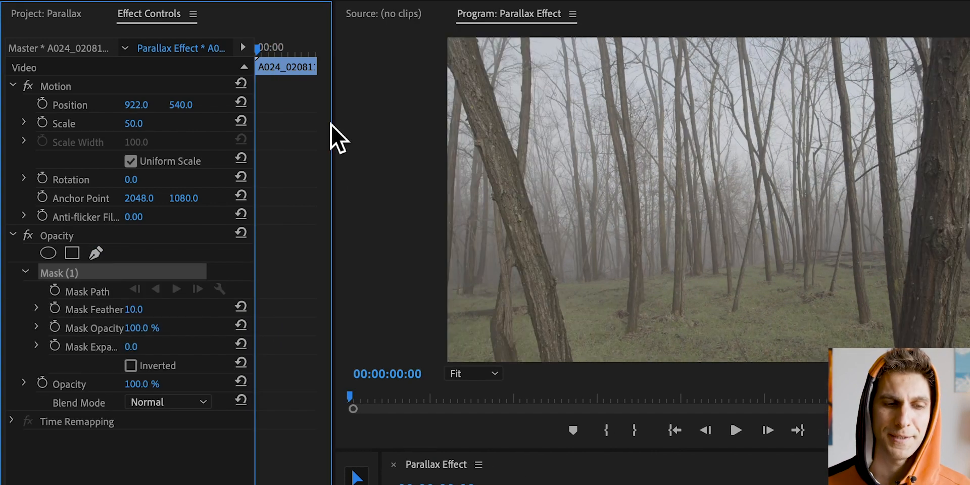
left_click(449, 66)
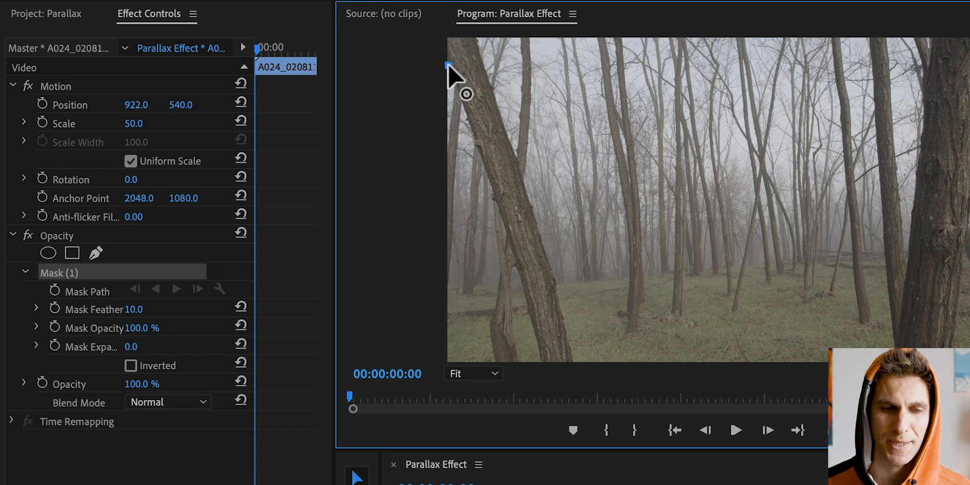
left_click(460, 93)
left_click(473, 131)
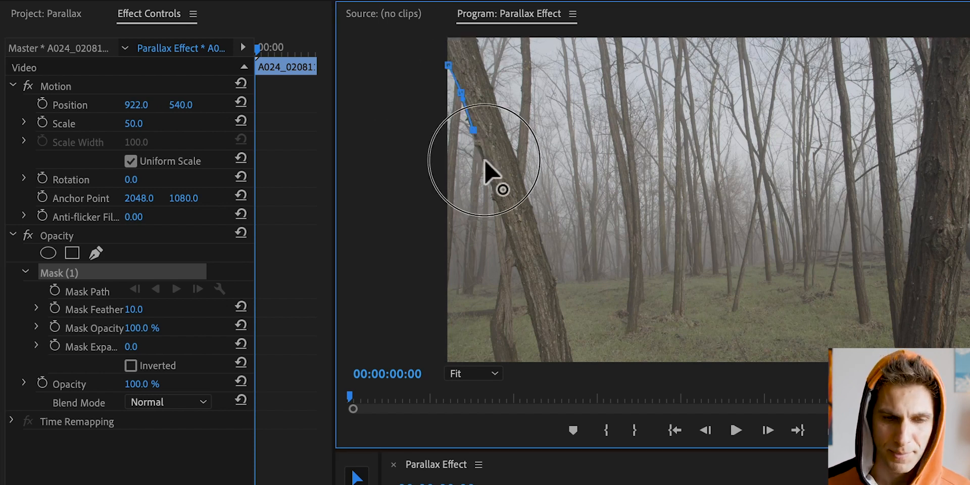
left_click(485, 161)
left_click(492, 184)
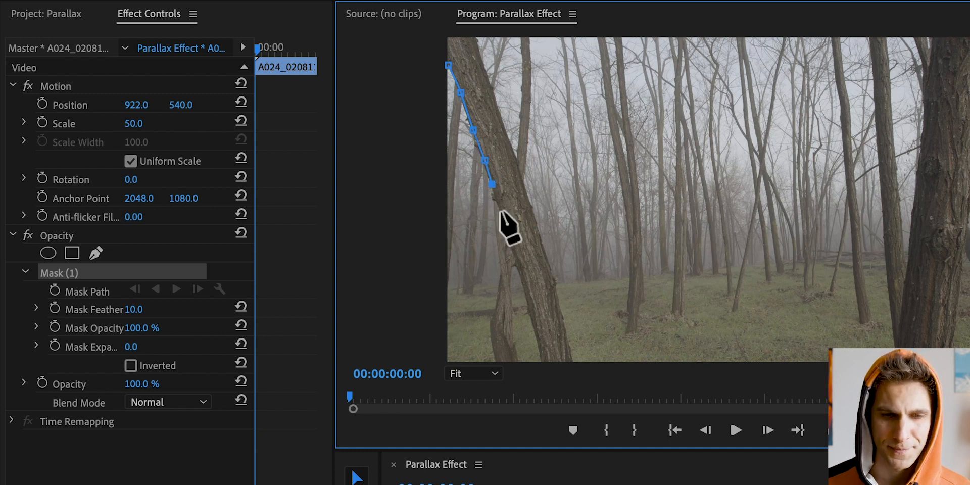
left_click(501, 211)
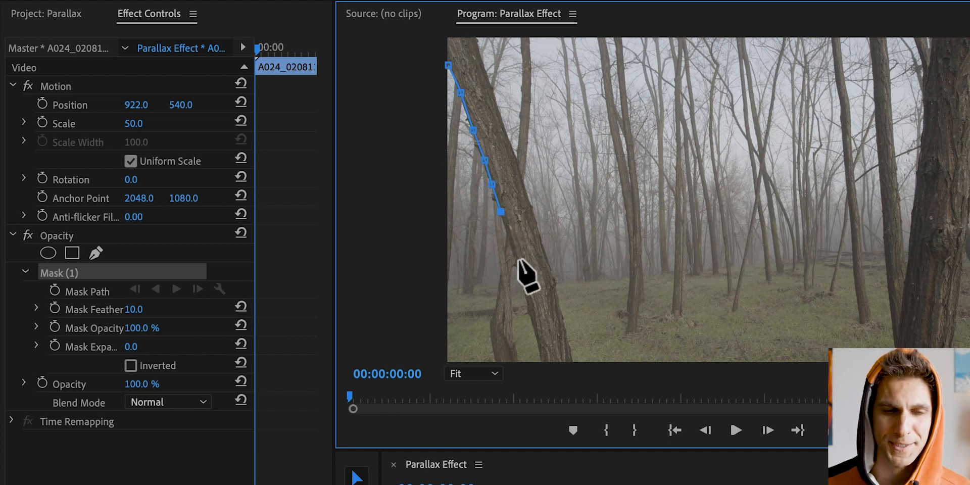
left_click(510, 237)
left_click(518, 263)
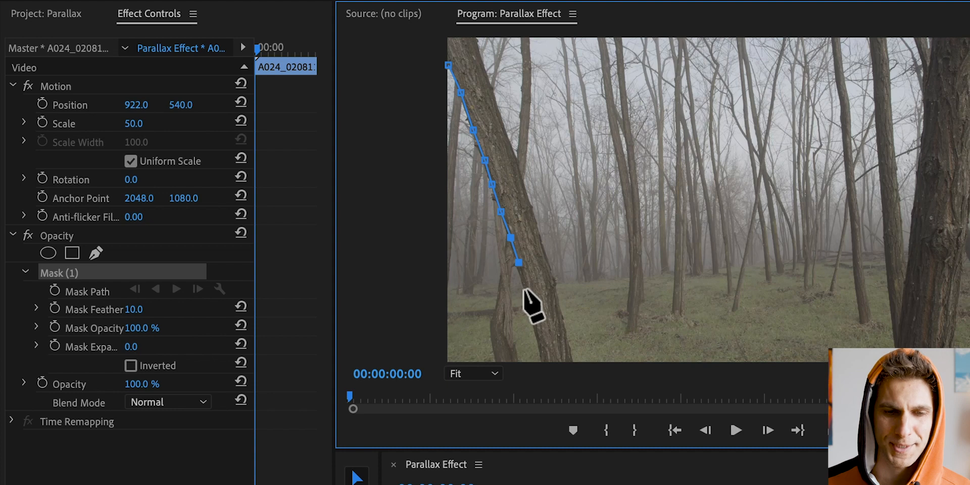
left_click(523, 290)
left_click(529, 317)
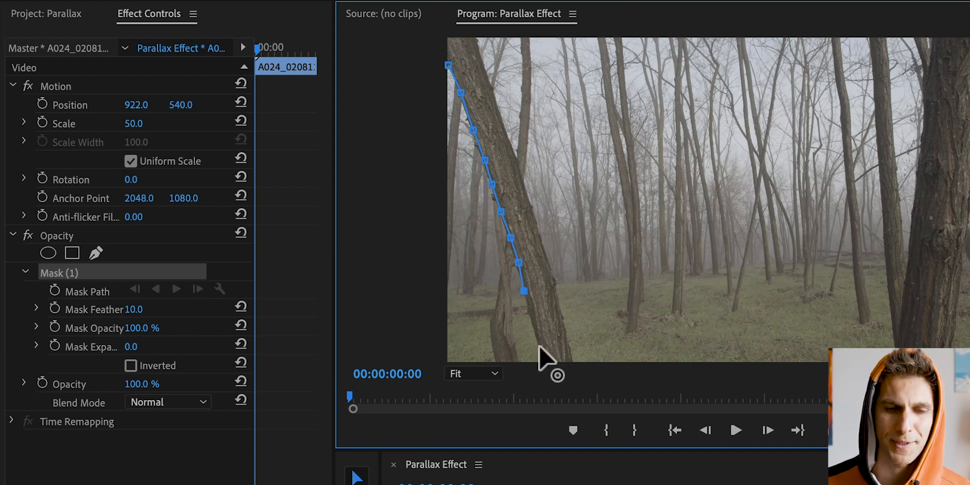
left_click(540, 346)
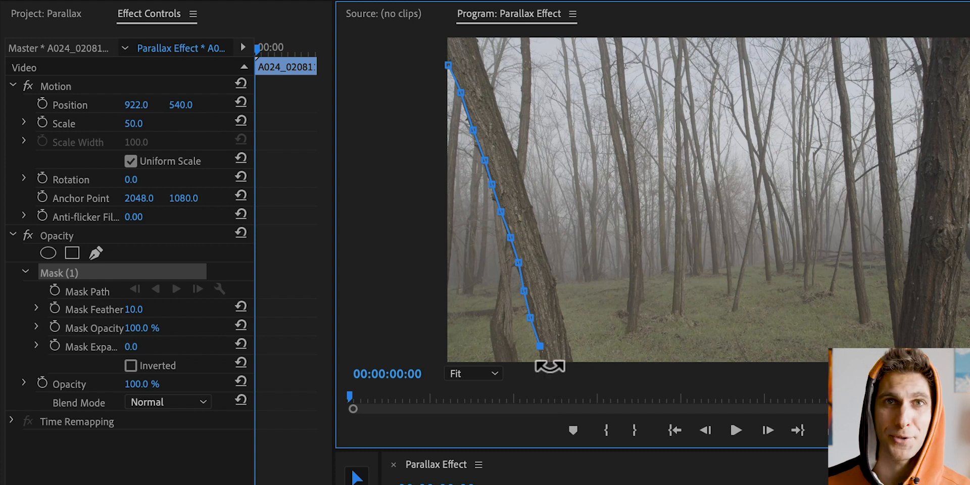
Carry the mask path across the base of the leaning trunk, with its bottom points pulled down past the frame's lower edge
left_click(570, 360)
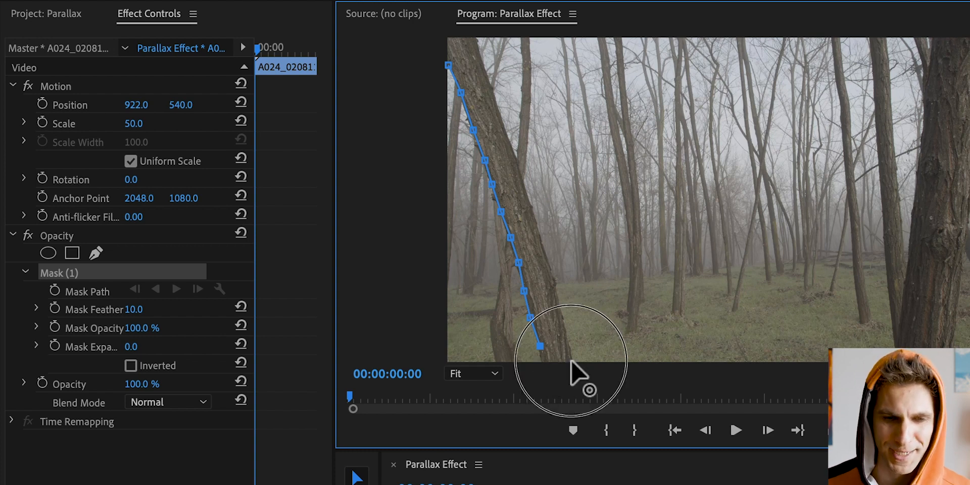
left_click(540, 348)
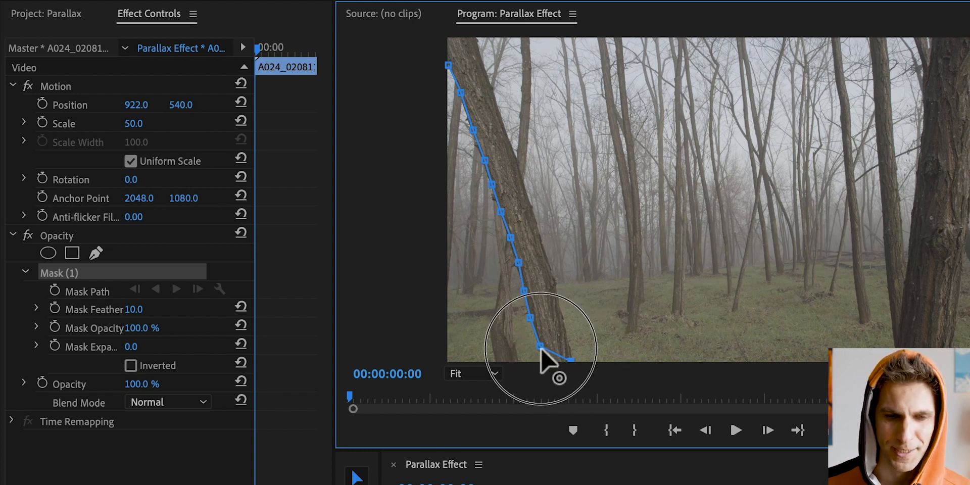
left_click_drag(544, 364, 575, 359)
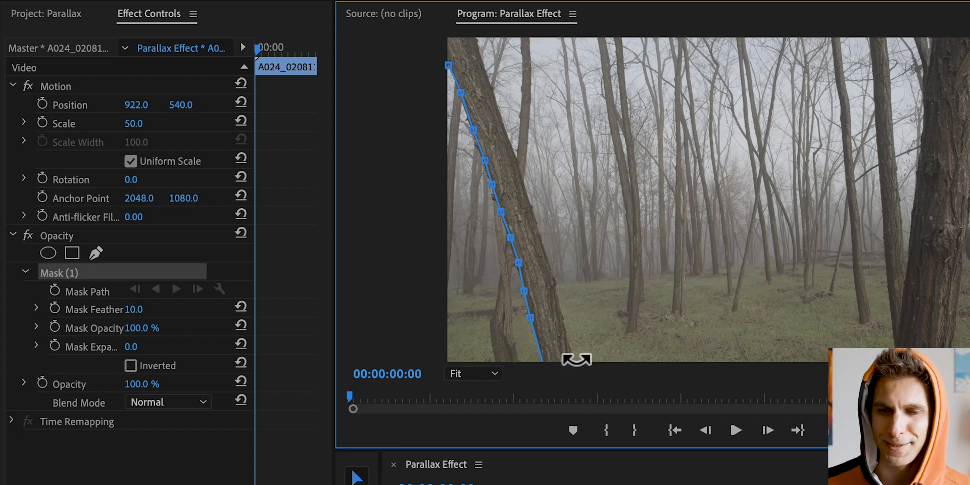
Trace the right edge of the leaning trunk with mask points from the base up to the top of the frame
left_click(560, 317)
left_click(554, 291)
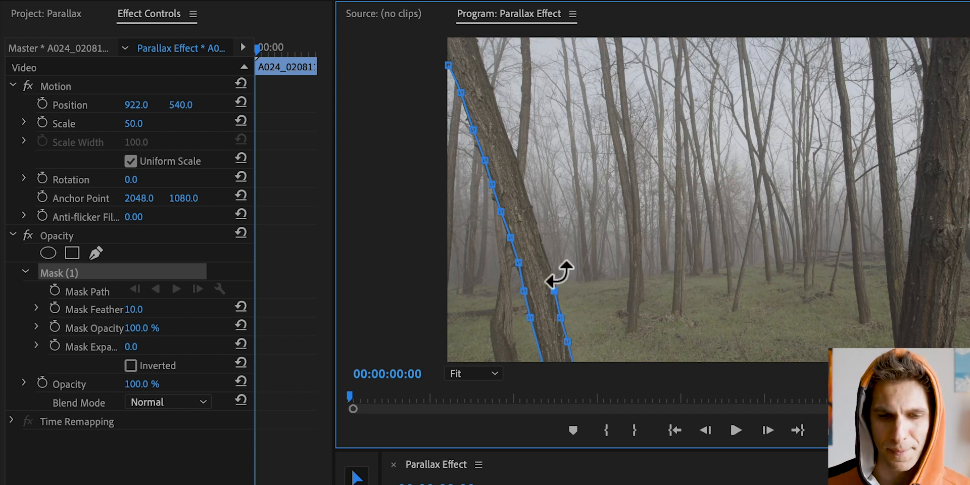
left_click(546, 261)
left_click(540, 234)
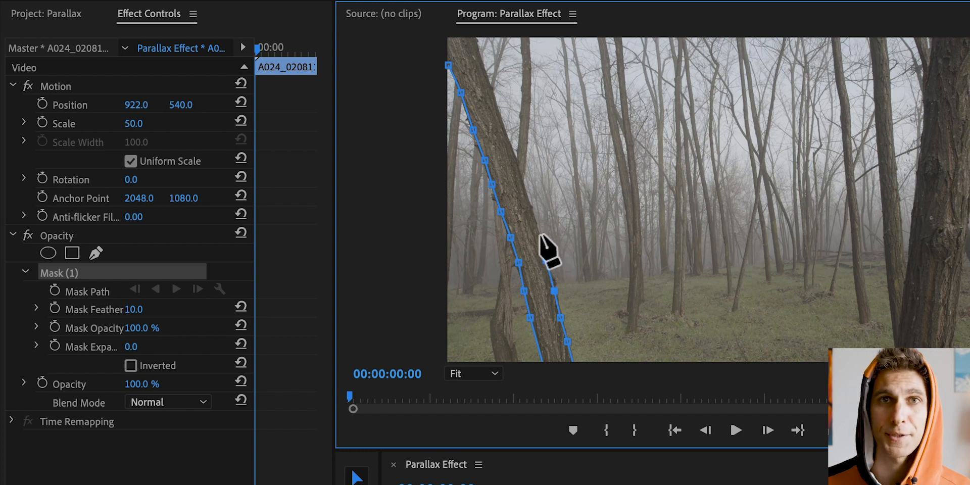
left_click(525, 196)
left_click(521, 169)
left_click(508, 141)
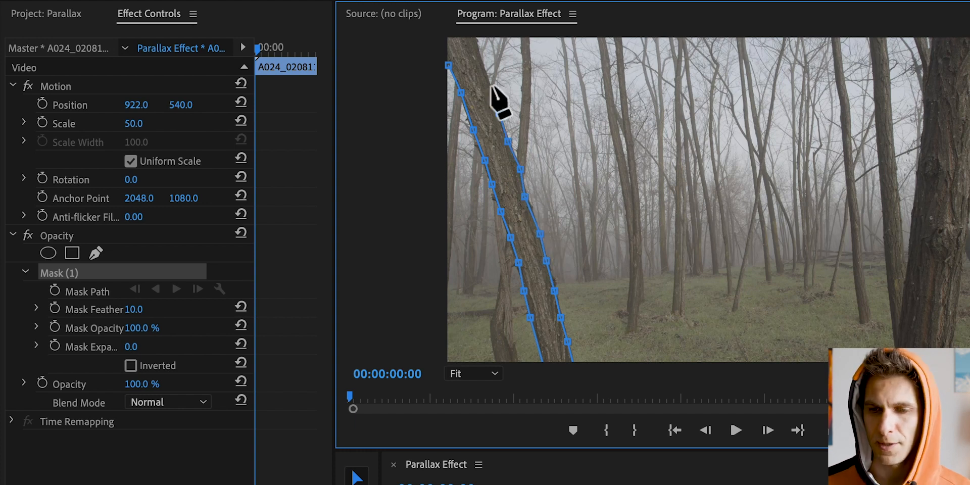
left_click(499, 113)
left_click(490, 85)
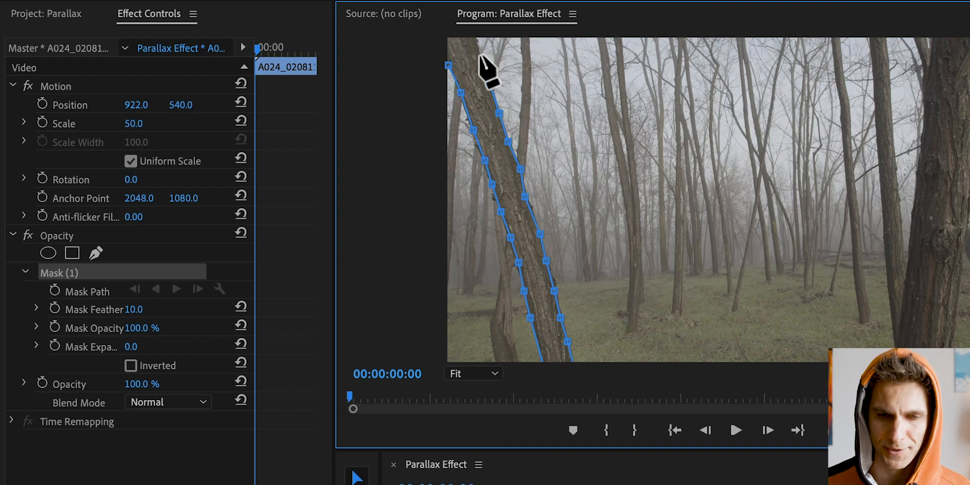
left_click(478, 52)
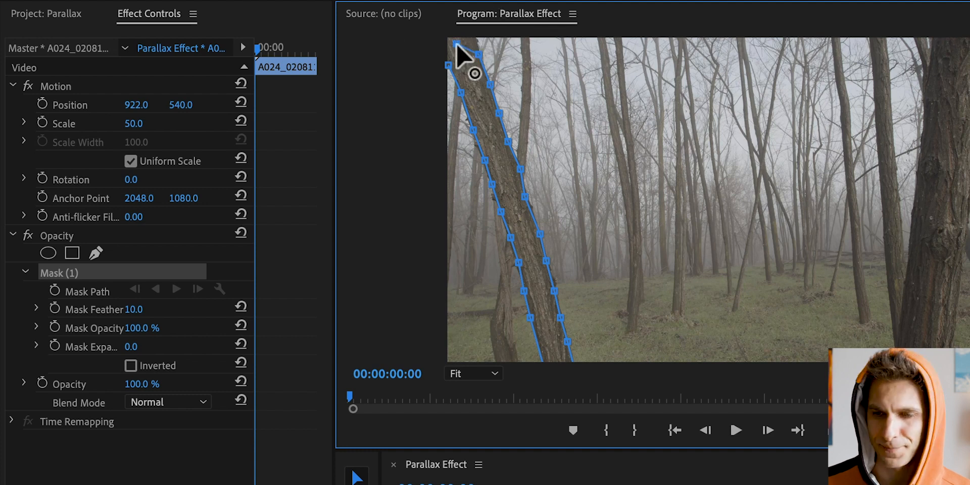
Close the leaning tree's mask path above the frame and pull its top-left corner outside the picture
left_click(472, 29)
left_click(446, 64)
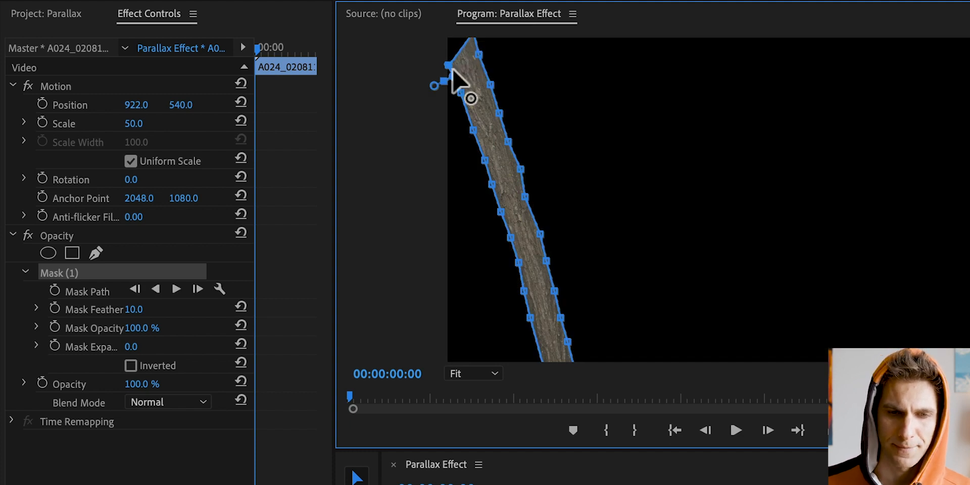
left_click_drag(448, 65, 385, 3)
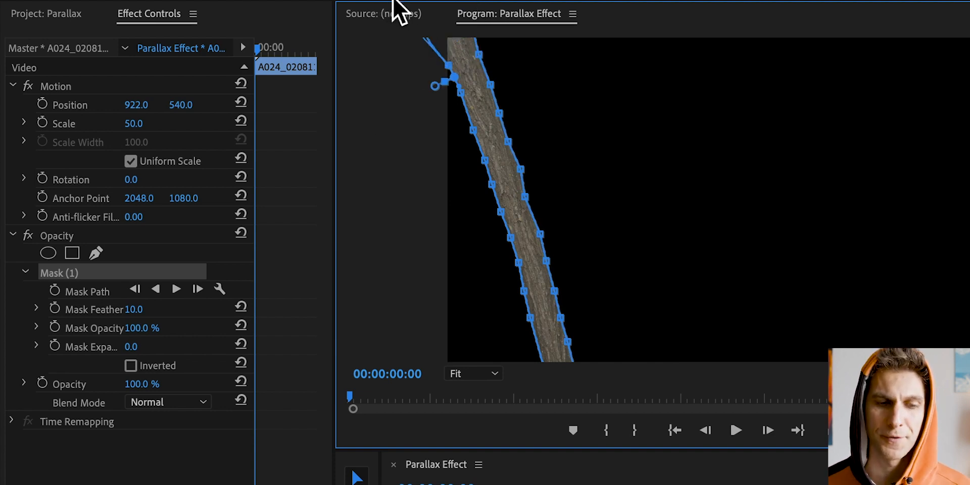
Invert the leaning tree's mask to cut the trunk out of the picture
left_click(132, 365)
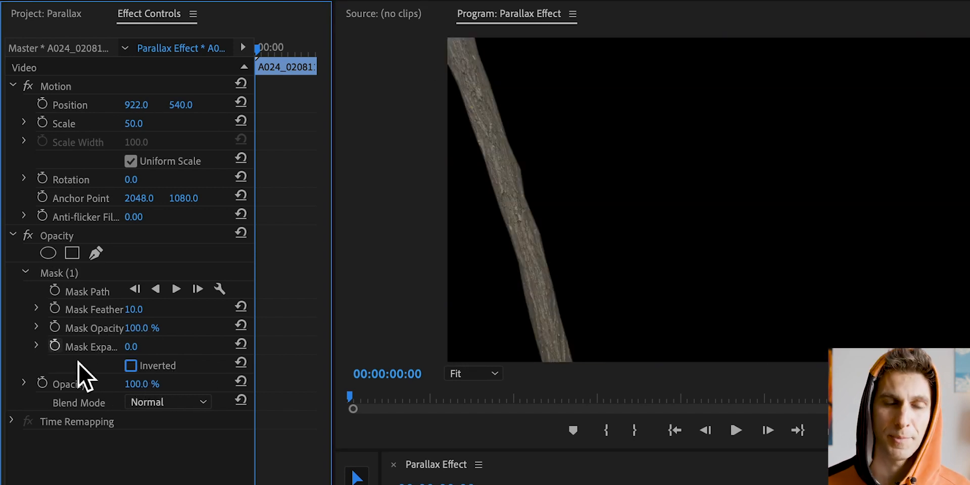
left_click(137, 368)
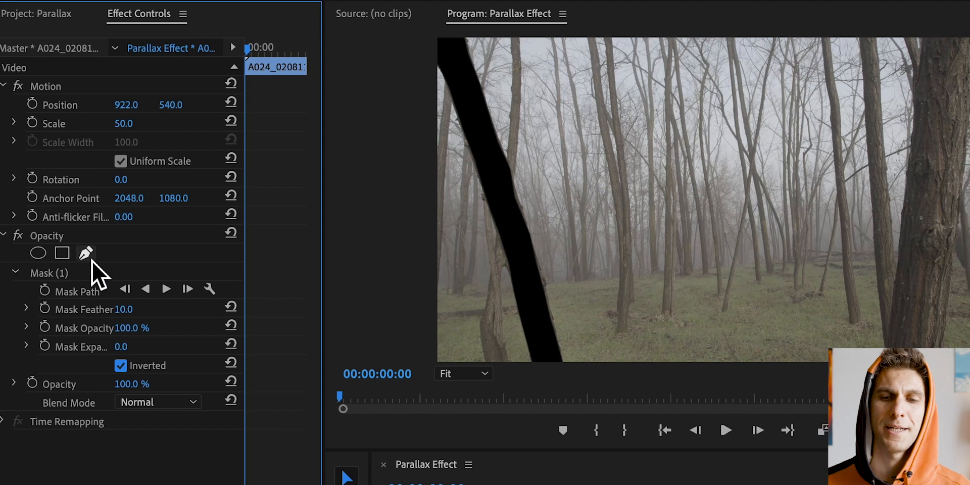
Add a second free-draw opacity mask and trace the left edge of the thick right-hand trunk from top to base
left_click(83, 255)
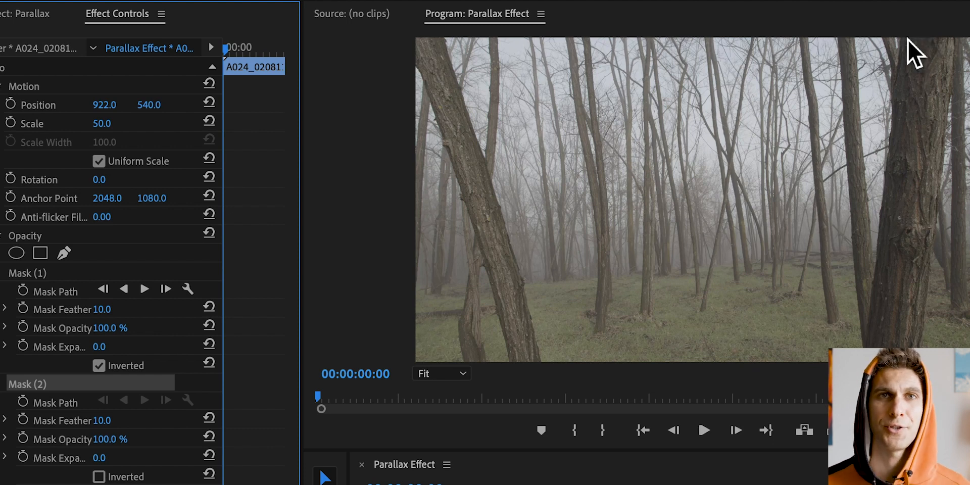
left_click(902, 40)
left_click(898, 71)
left_click(895, 101)
left_click(893, 132)
left_click(888, 162)
left_click(884, 196)
left_click(882, 223)
left_click(879, 251)
left_click(871, 308)
left_click(869, 340)
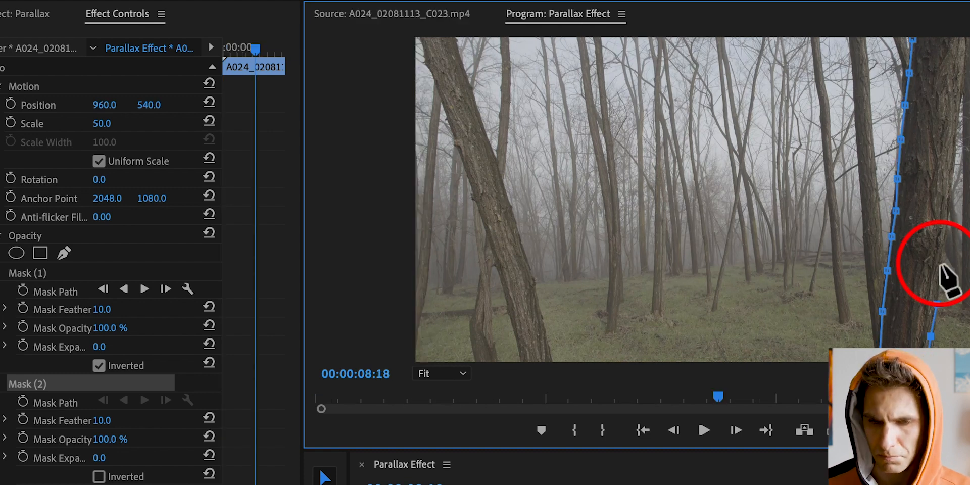
Trace the right edge of the thick trunk upward and close the second mask at its first point
left_click(944, 228)
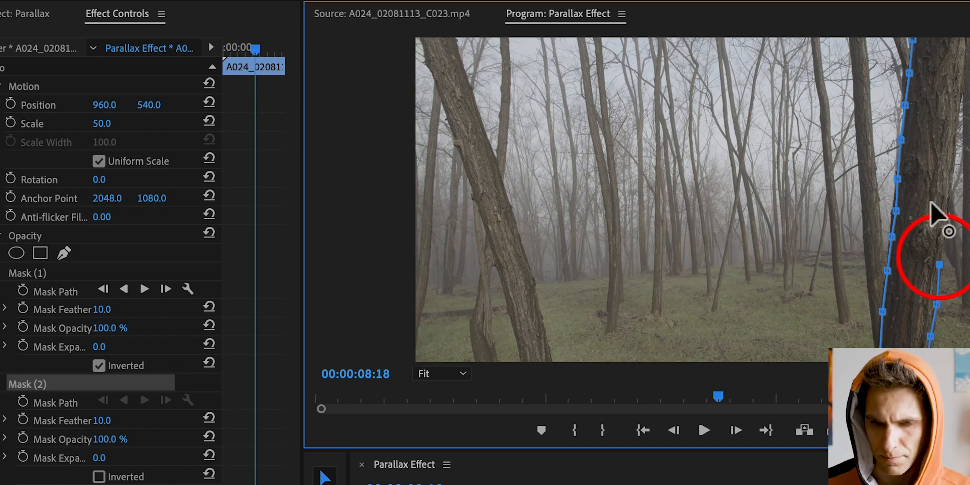
left_click(953, 157)
left_click(954, 124)
left_click(959, 97)
left_click(961, 68)
left_click(963, 40)
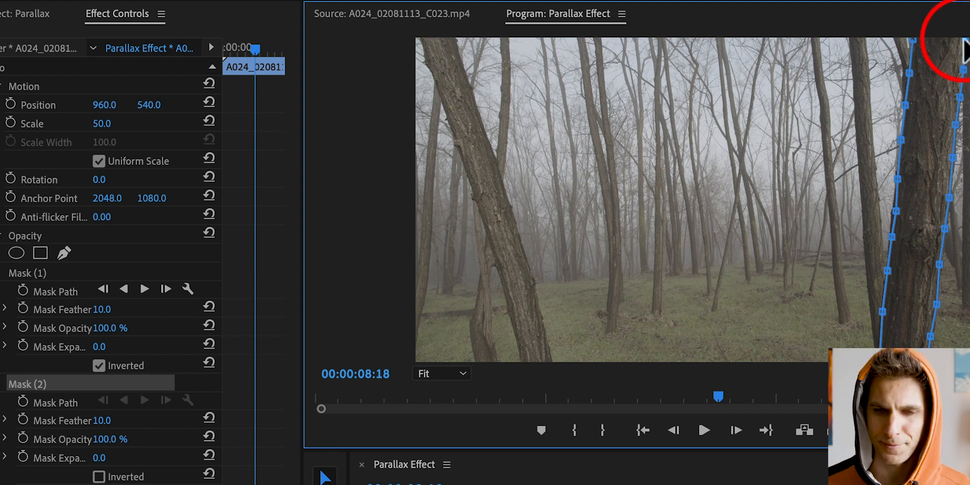
left_click(911, 43)
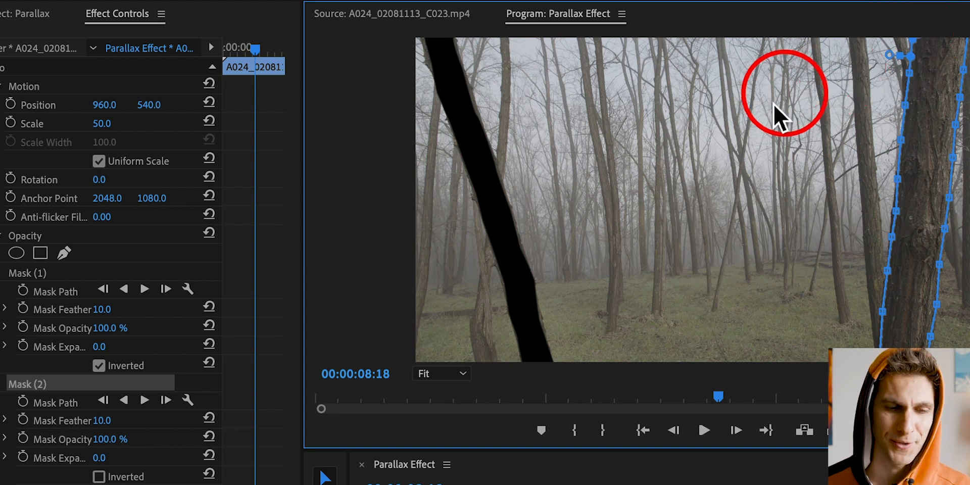
Turn off inversion for the first mask so that only the two masked trunks are kept
left_click(102, 368)
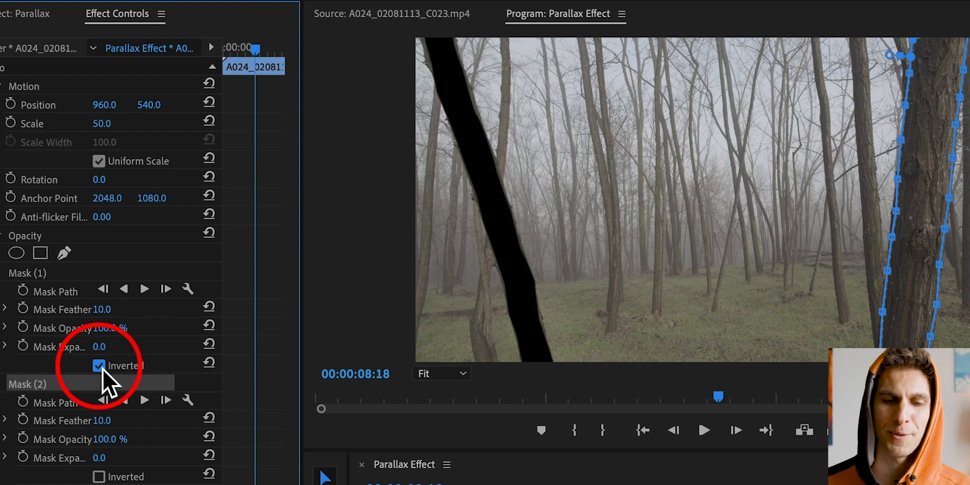
left_click(100, 366)
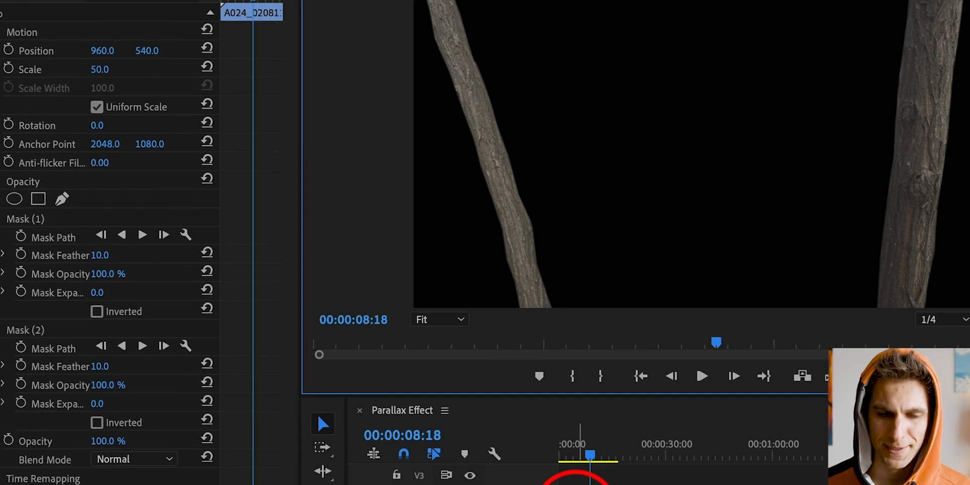
Move the masked tree clip in the Parallax Effect sequence from track V1 up to V2
left_click_drag(589, 481, 587, 467)
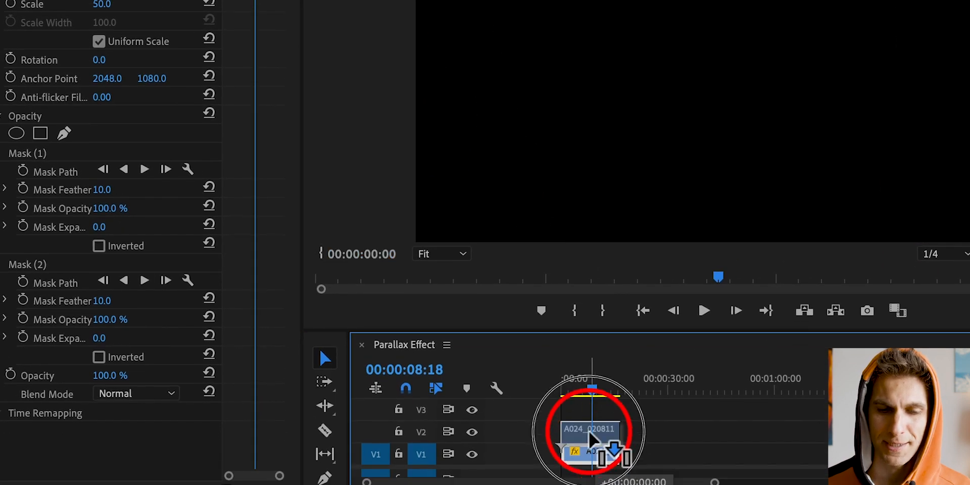
left_click_drag(589, 432, 593, 436)
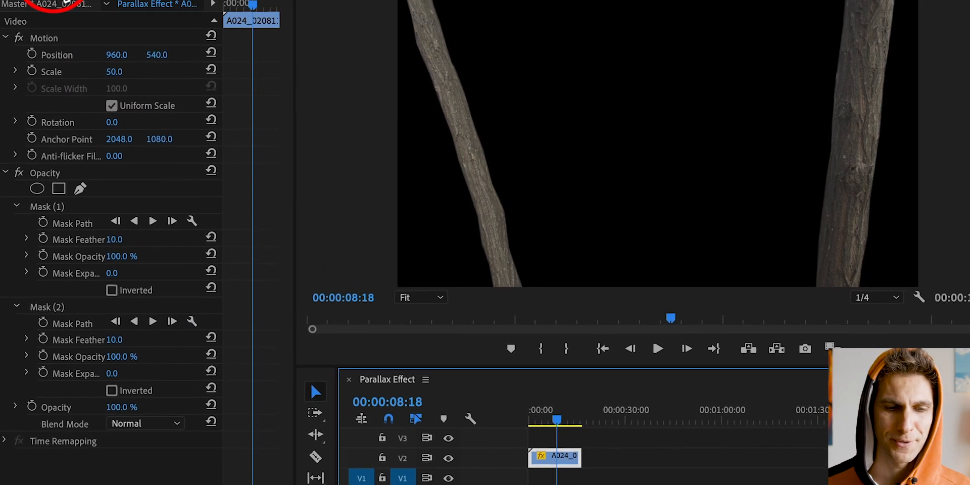
Mark an in point at 11:19:22:14 in clip A024_02081118_C and place its video on V1 beneath the masked trees
left_click(56, 1)
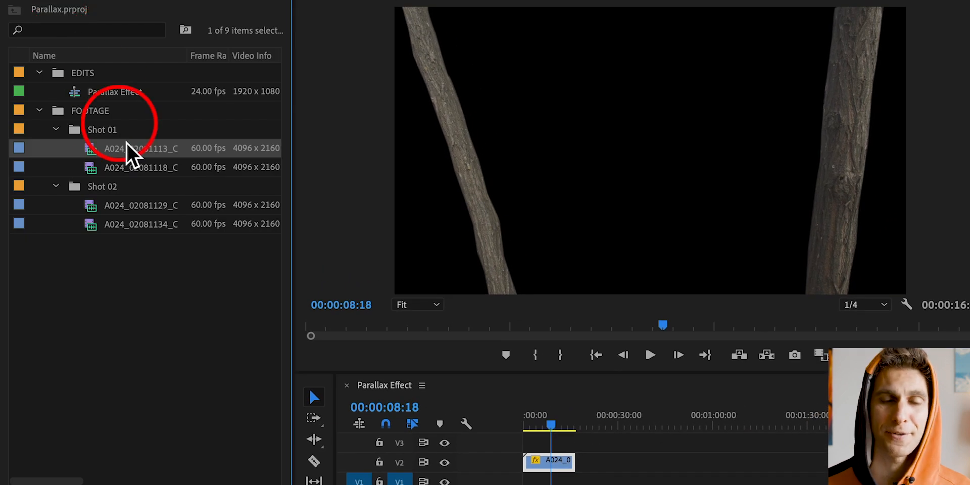
double_click(96, 167)
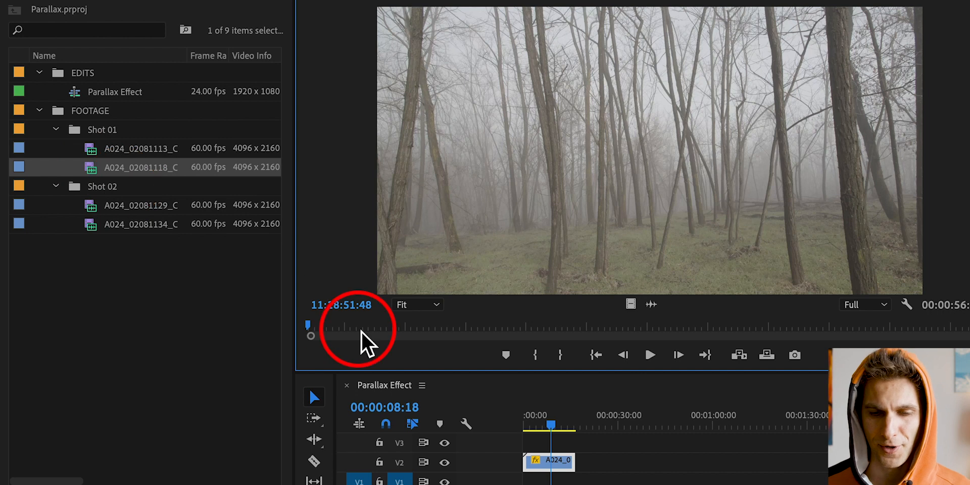
left_click_drag(334, 329, 681, 335)
key("i")
left_click_drag(632, 305, 528, 479)
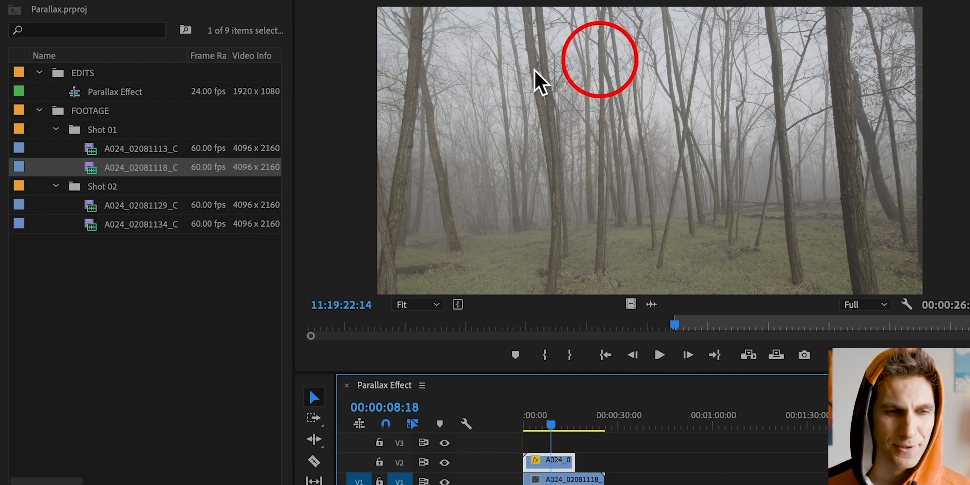
Set the scale of the background clip on V1 to 50
left_click(565, 480)
left_click(132, 4)
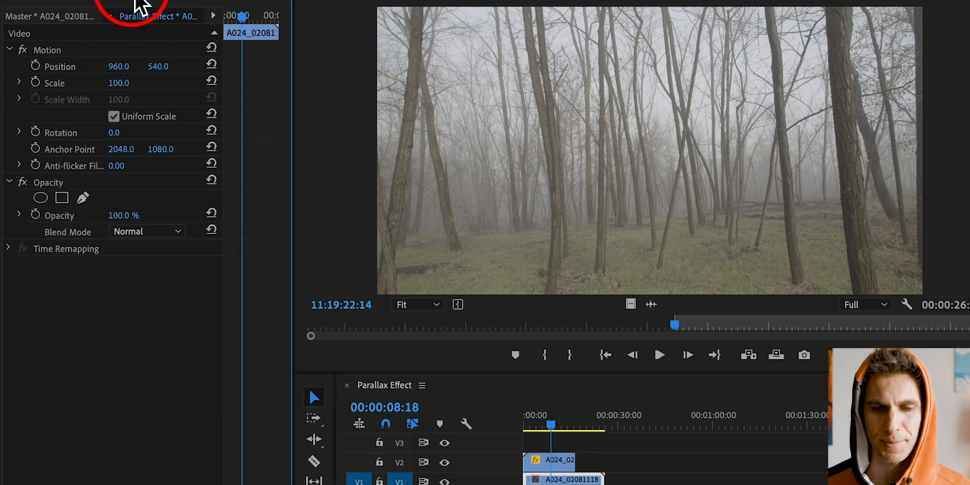
left_click(123, 82)
type("50")
key("Return")
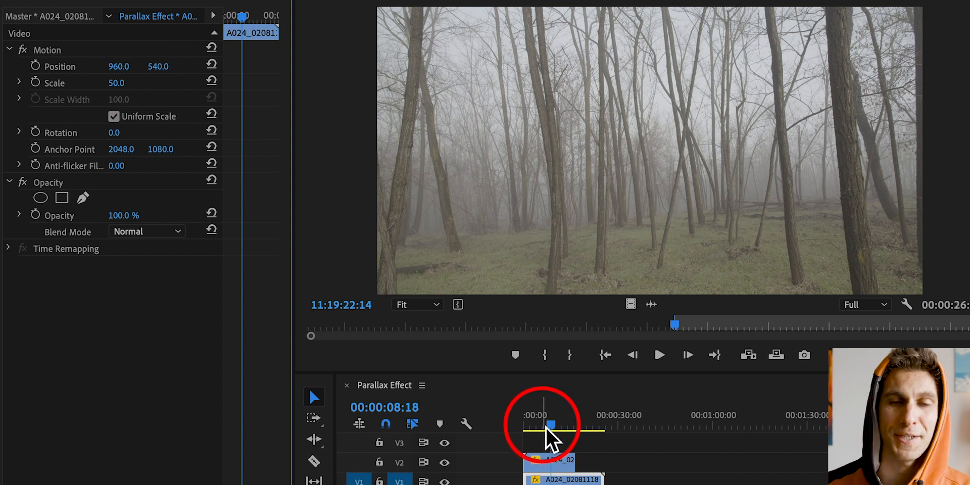
Compare the composite around 00:00:05:12 with the foreground trees on V2 hidden and shown
left_click_drag(554, 428, 543, 430)
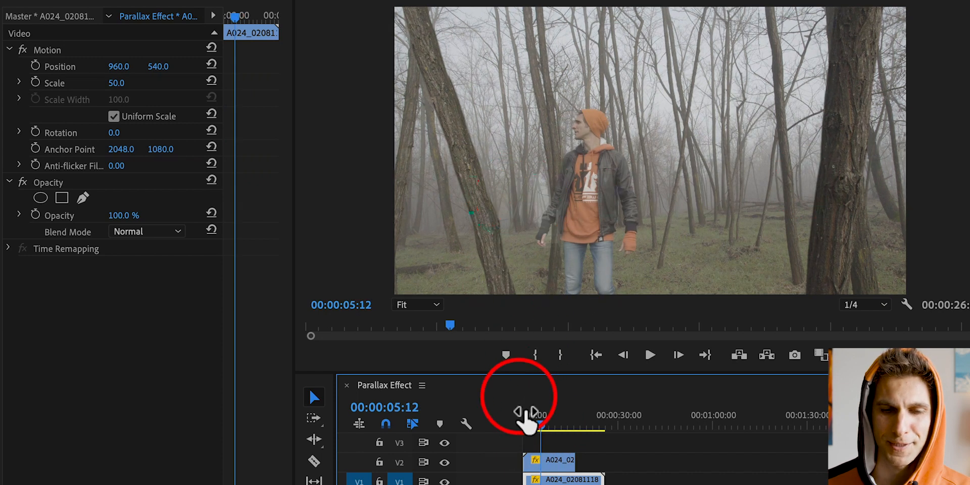
left_click(445, 462)
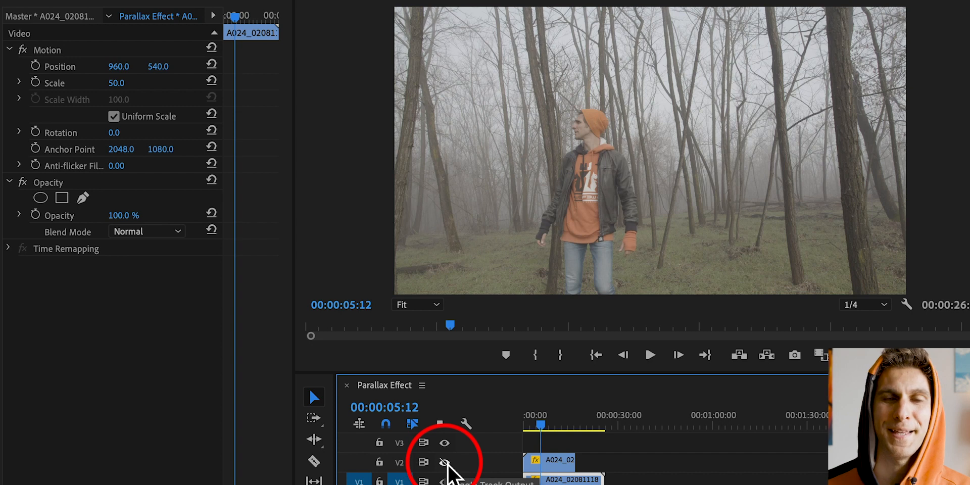
left_click(445, 462)
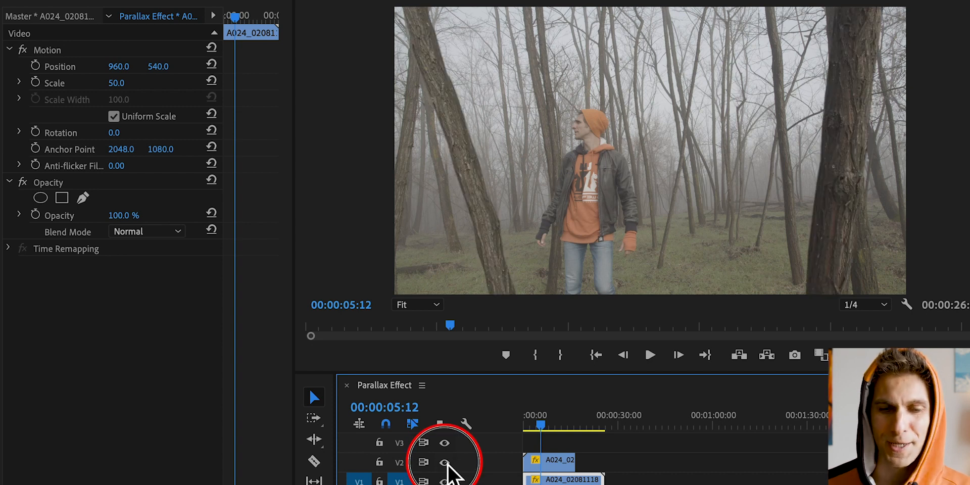
left_click(445, 462)
left_click(444, 462)
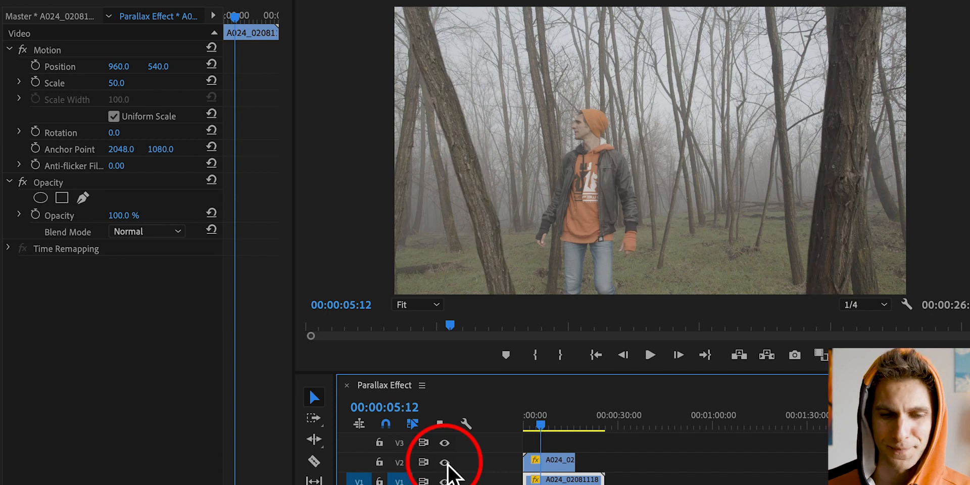
Set the masked tree clip's scale to 60 and shift its horizontal position to 922
left_click(547, 462)
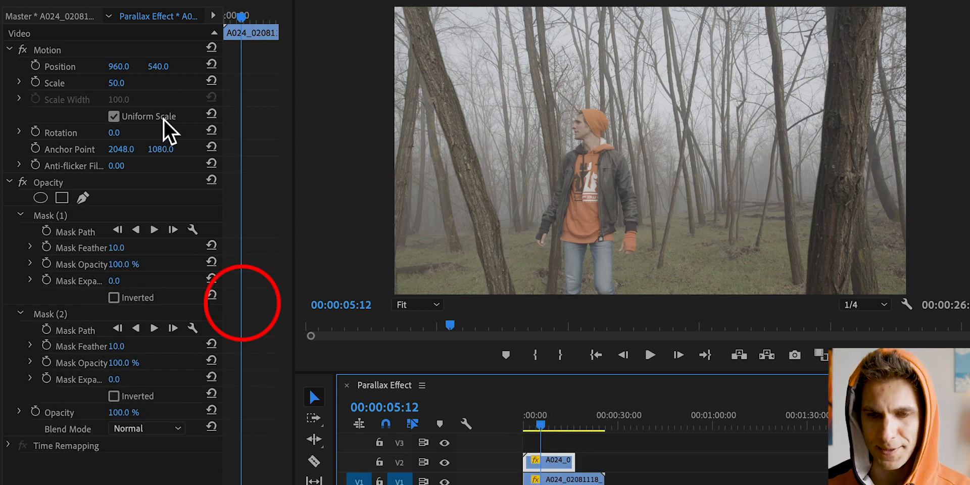
left_click(116, 83)
type("60")
key("Return")
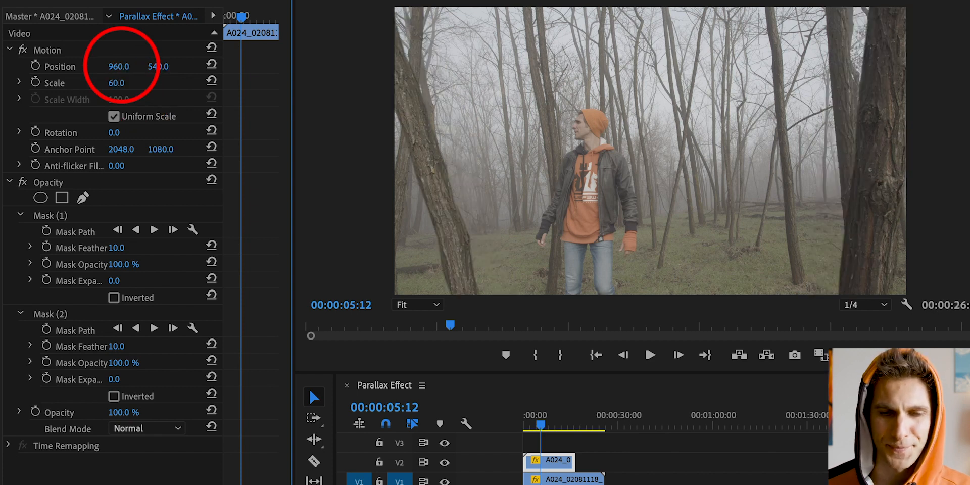
left_click_drag(119, 66, 100, 66)
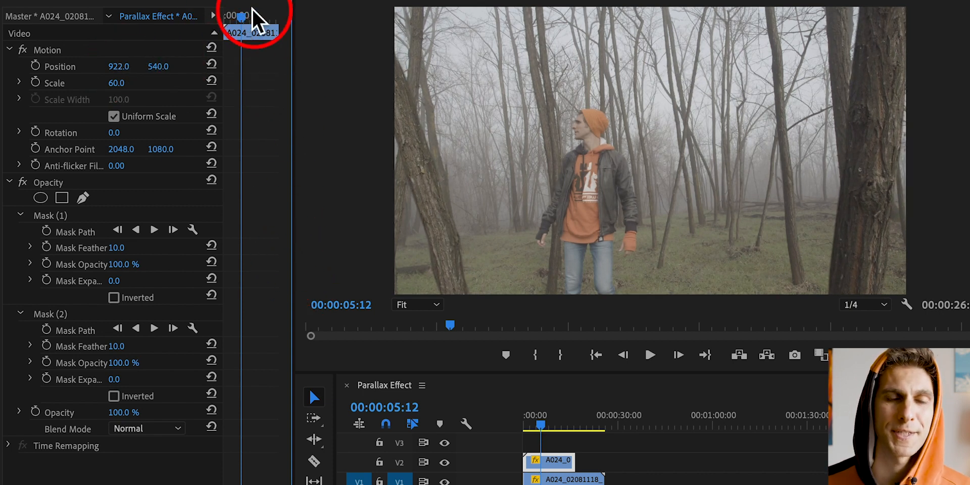
Enable Scale keyframing for the masked tree clip at 00:00:00:00 with a starting scale of 60
left_click_drag(241, 20, 217, 20)
left_click(214, 18)
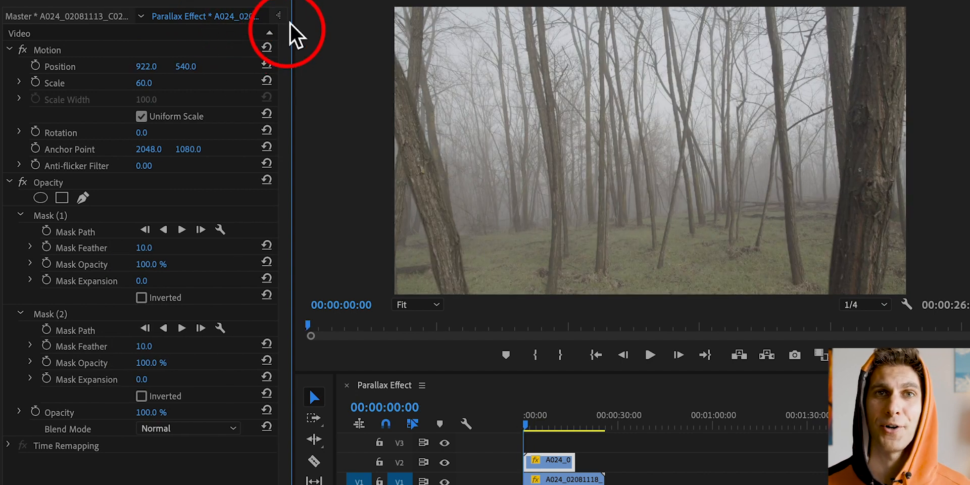
left_click(278, 16)
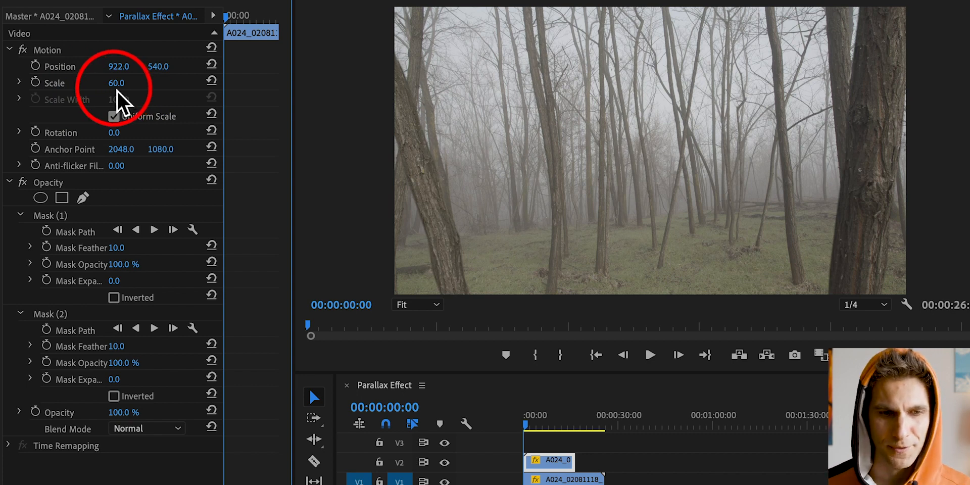
left_click(40, 86)
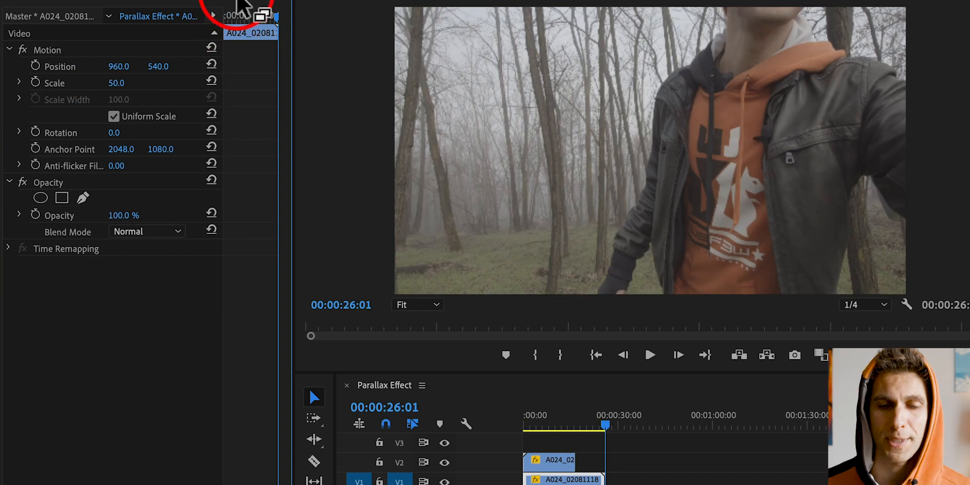
Trim the end of the masked tree clip on V2 back to 00:00:11:18
left_click_drag(579, 416, 577, 417)
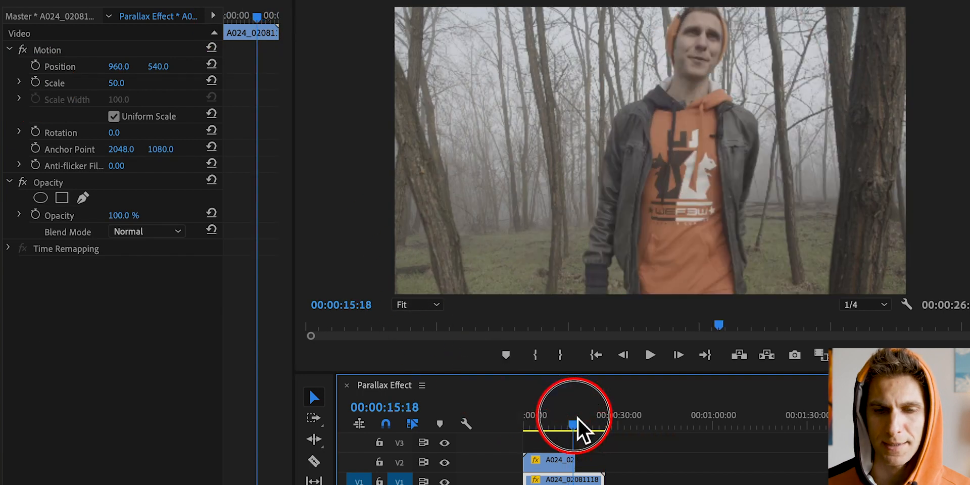
left_click(559, 466)
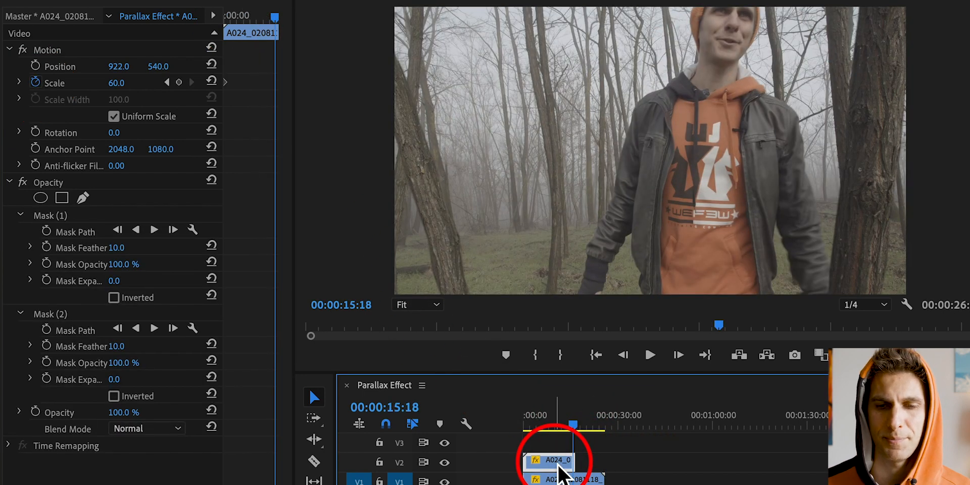
key("Right")
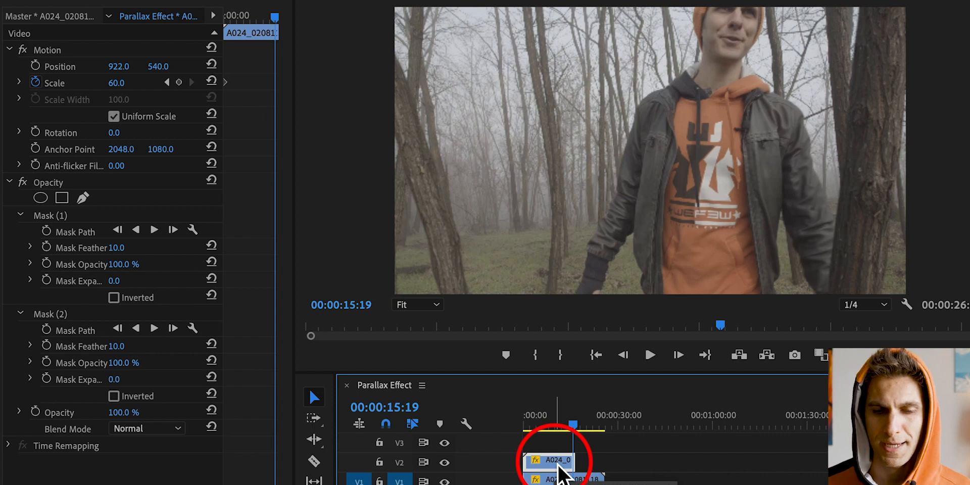
key("Right")
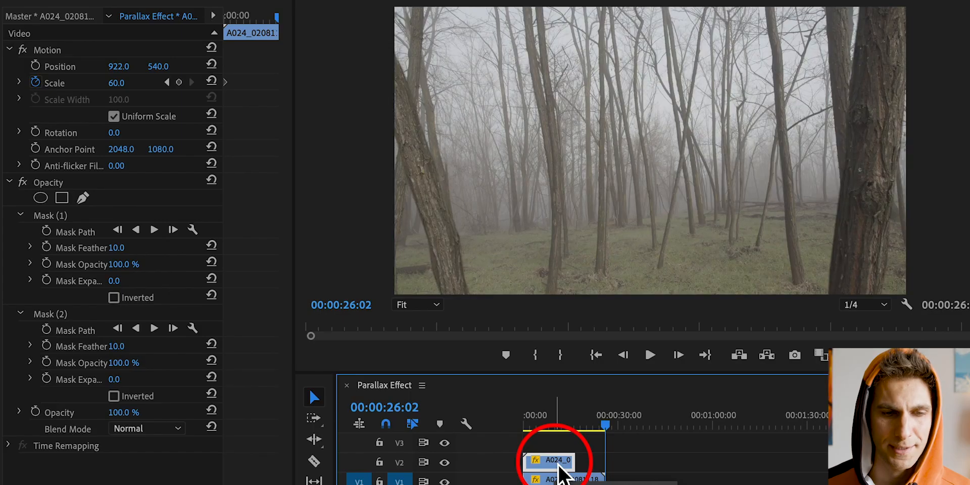
key("Home")
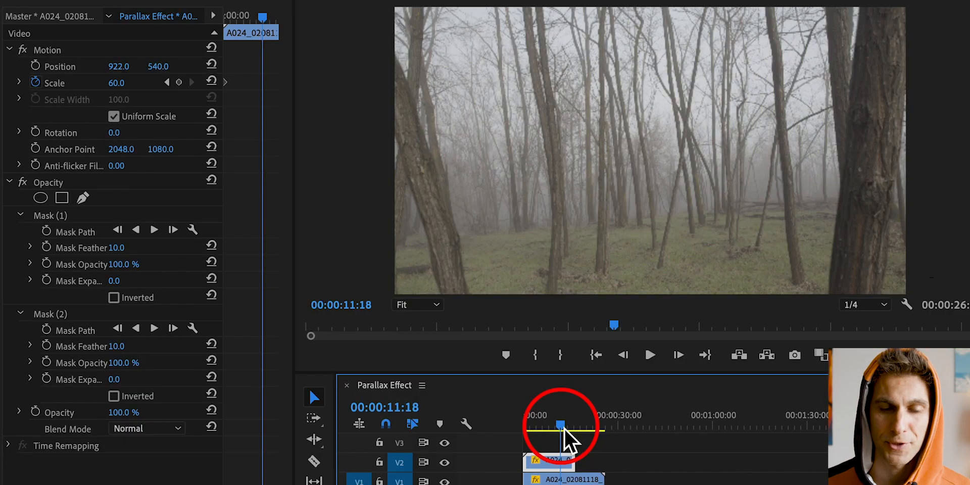
left_click_drag(577, 463, 562, 462)
key("Left")
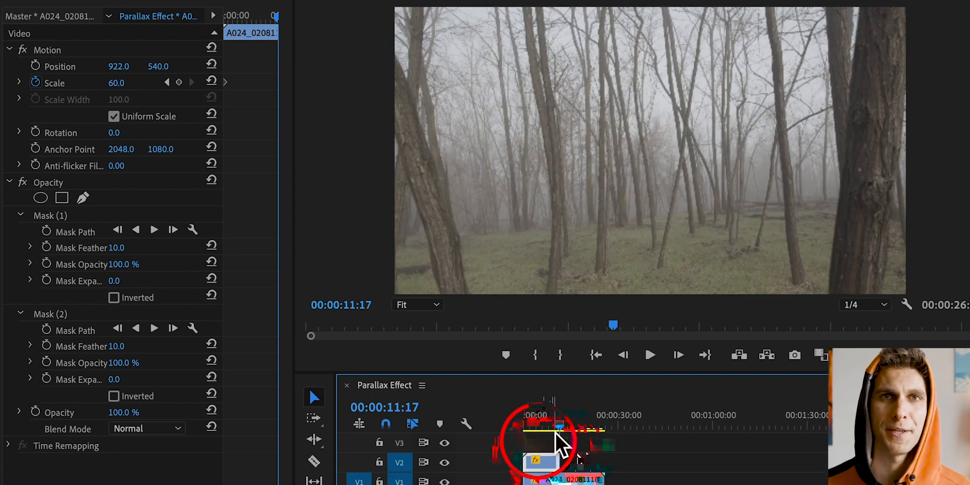
Trim the masked tree clip's end to 00:00:09:06 and add a larger Scale keyframe on its last frame
mouse_move(559, 428)
left_mouse_down()
mouse_move(545, 429)
mouse_move(554, 431)
left_mouse_up()
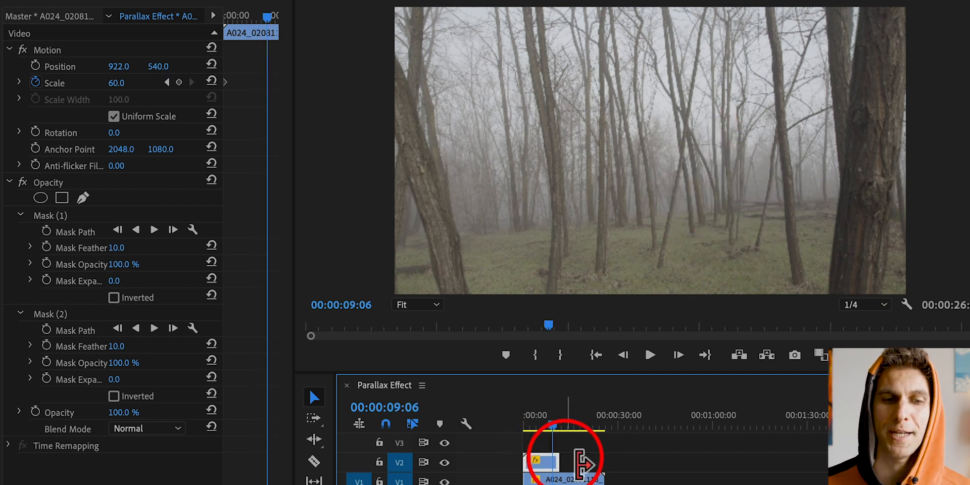
left_click_drag(559, 462, 553, 462)
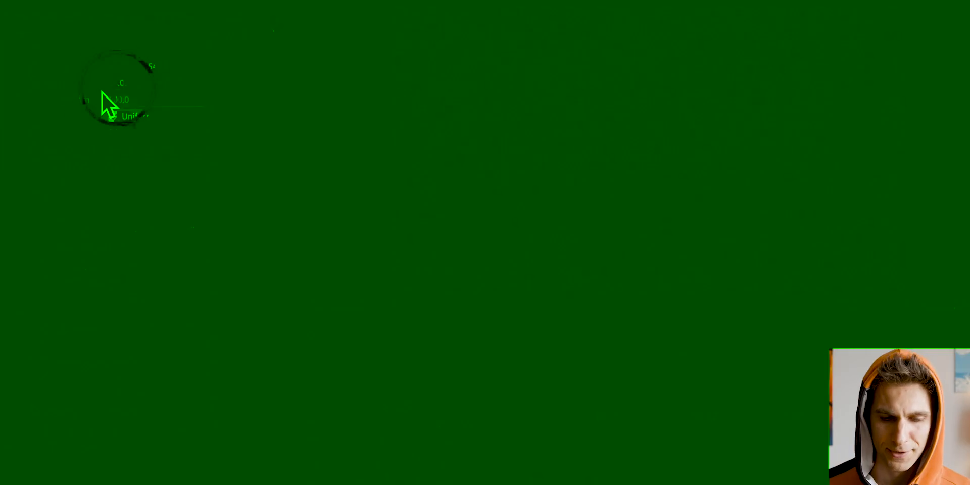
left_click(185, 87)
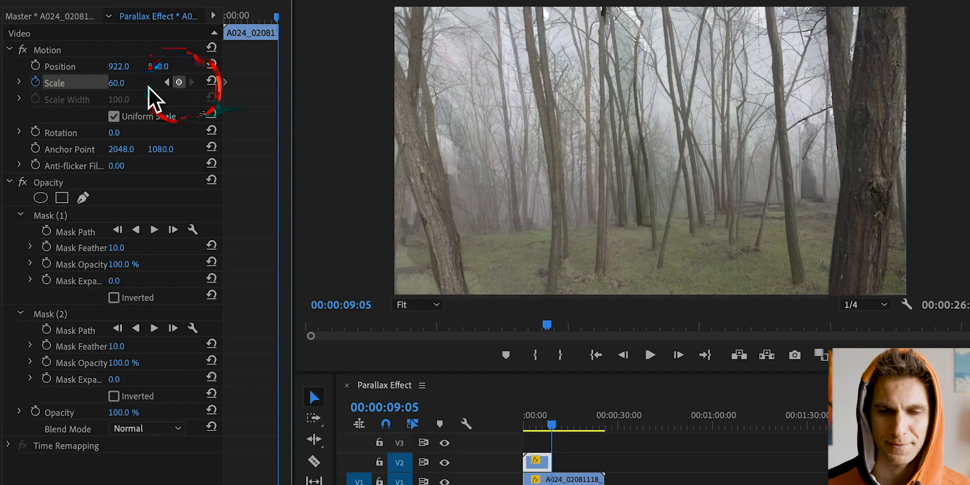
left_click(130, 84)
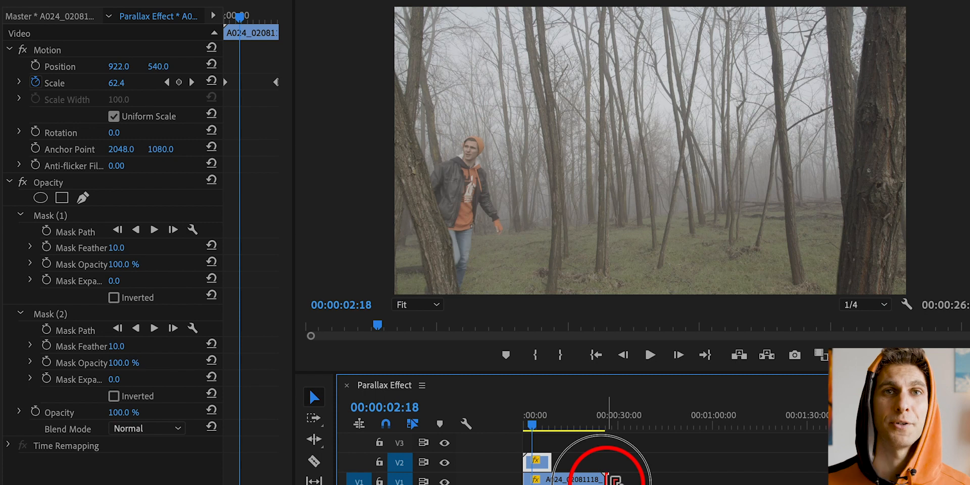
Trim the background clip on V1 so that it ends together with the masked tree clip on V2
left_click_drag(606, 478, 564, 478)
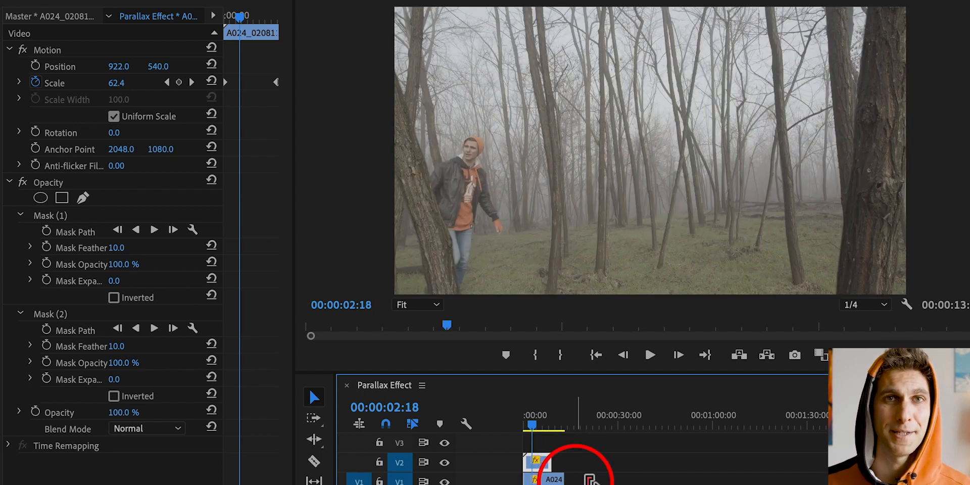
left_click(572, 482)
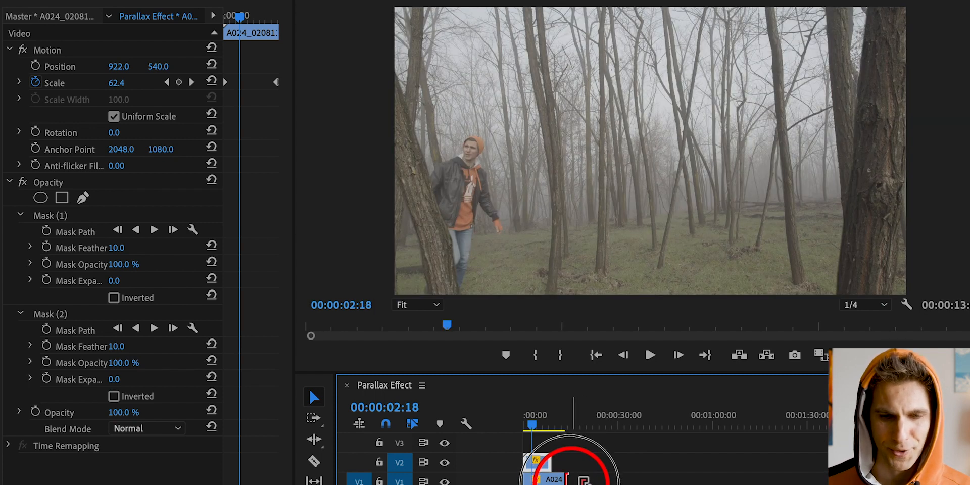
left_click_drag(581, 480, 557, 479)
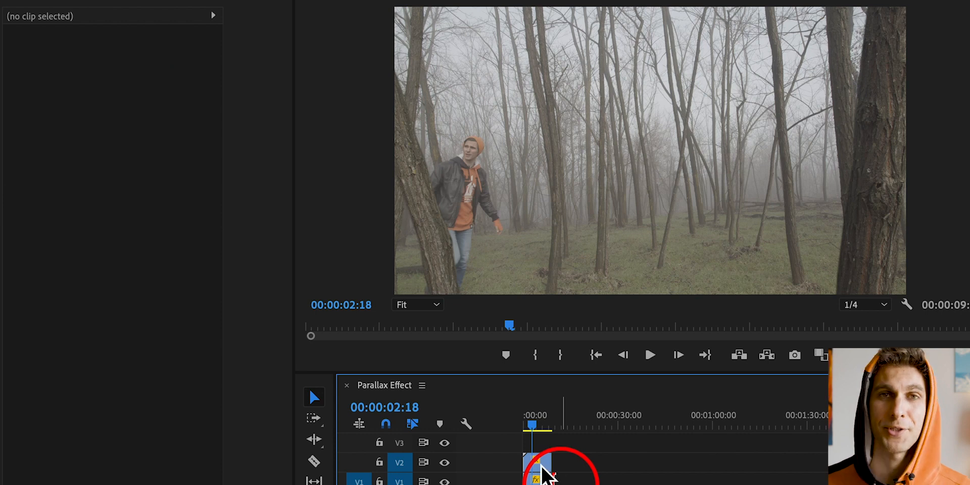
Keyframe the V1 background clip's Scale from 50 at 00:00:00:00 to 54 on its last frame
left_click(539, 477)
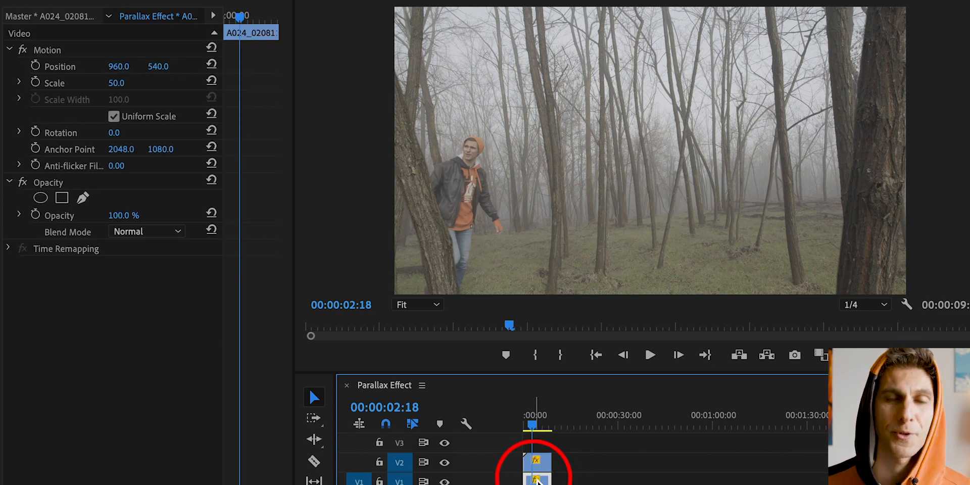
key("Home")
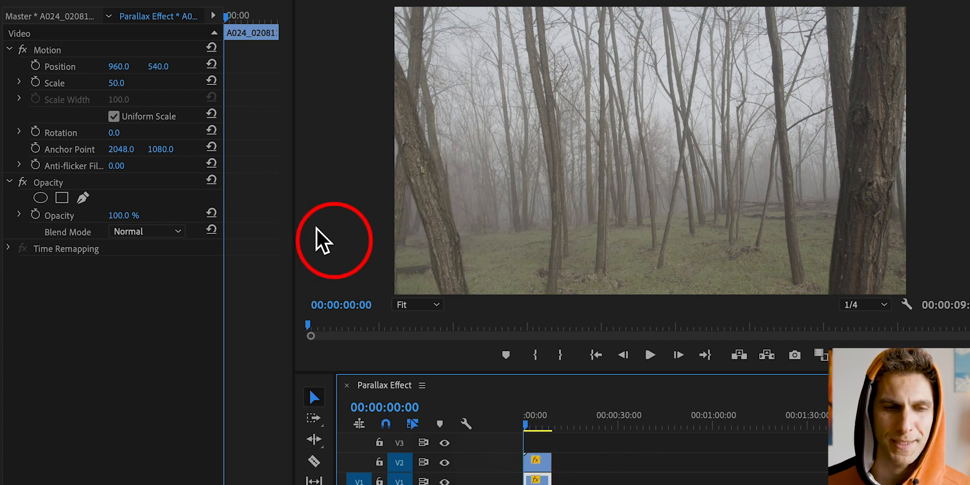
left_click(34, 84)
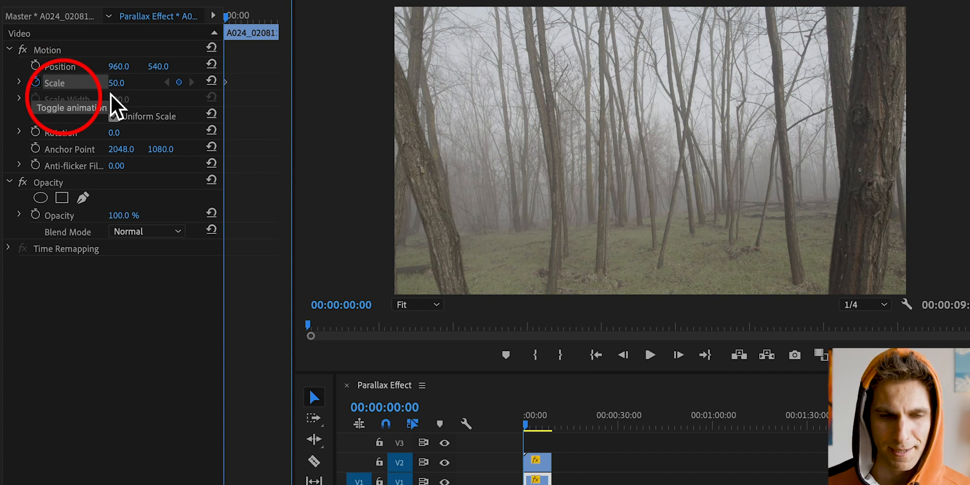
key("End")
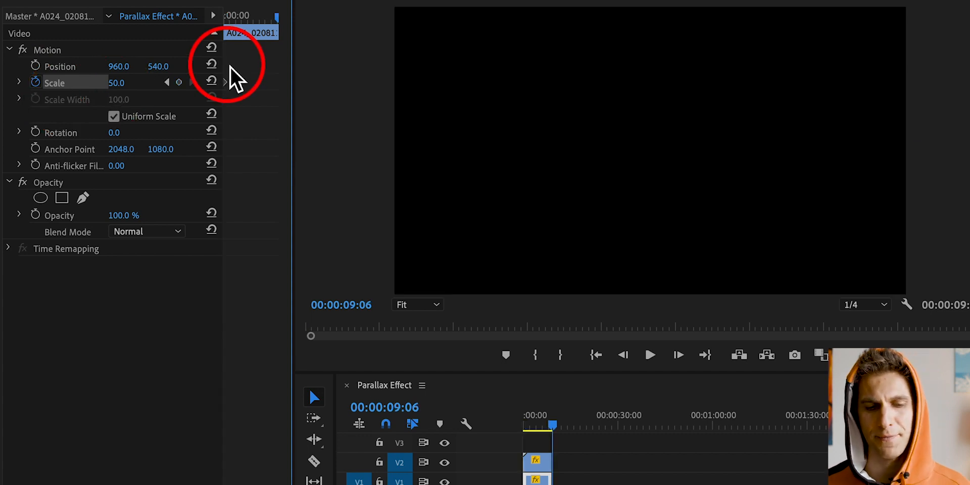
key("Left")
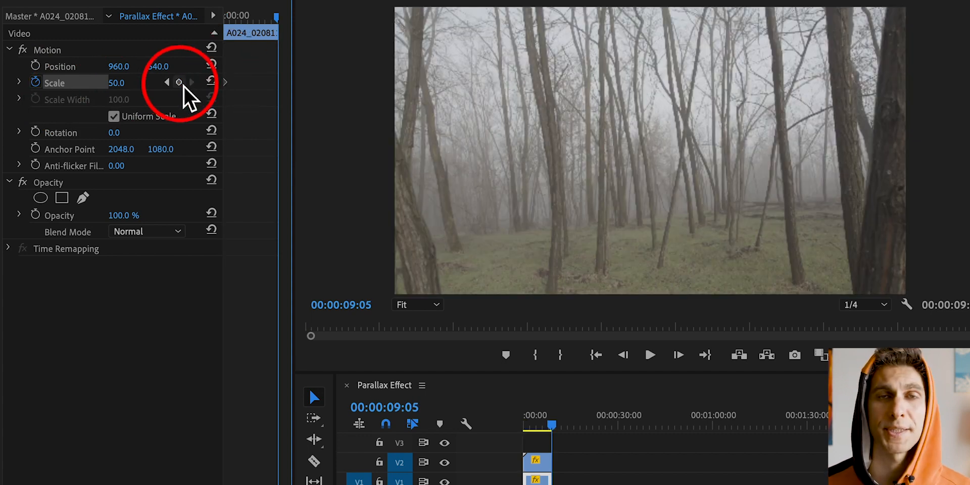
left_click(124, 83)
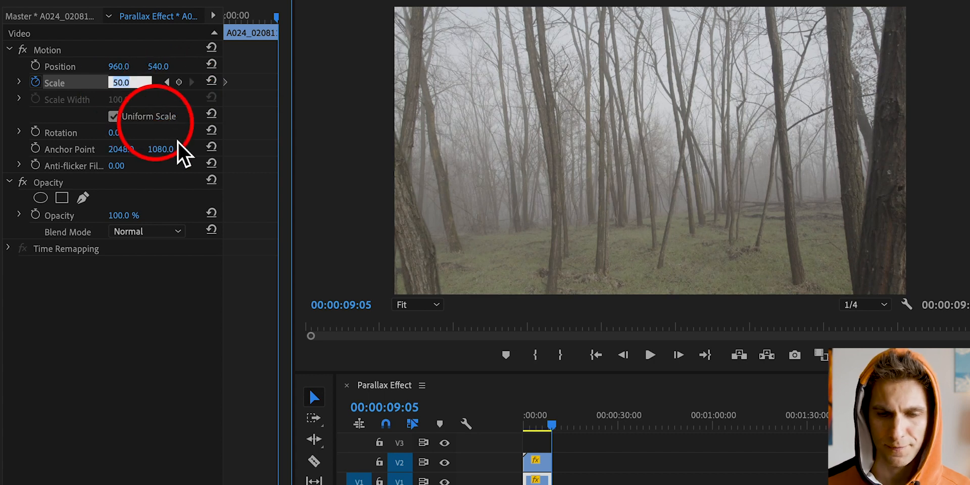
type("54")
key("Return")
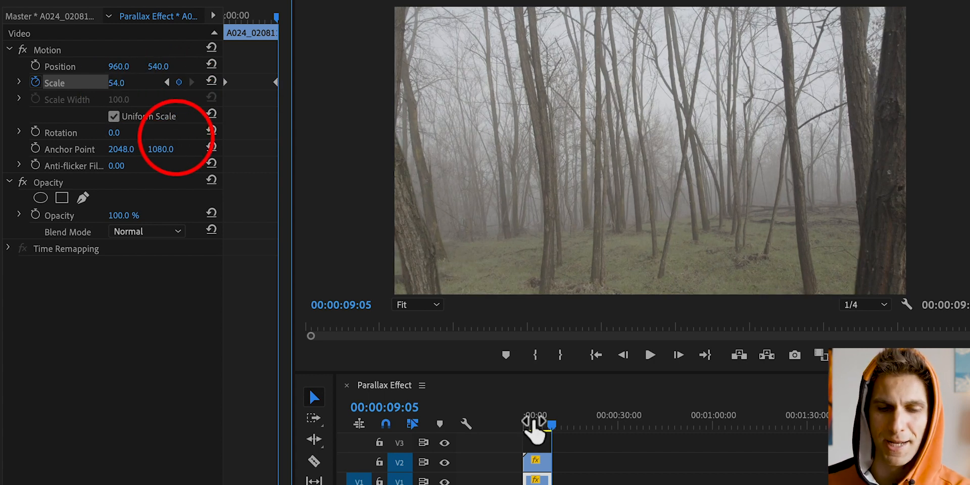
Raise the V1 background clip in the frame by setting its vertical Position to 520
left_click_drag(543, 425, 534, 425)
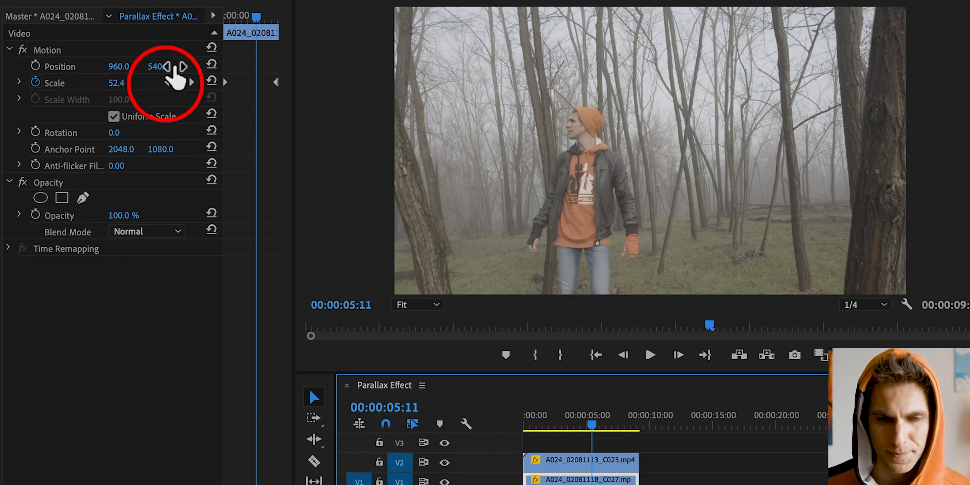
left_click_drag(173, 66, 165, 66)
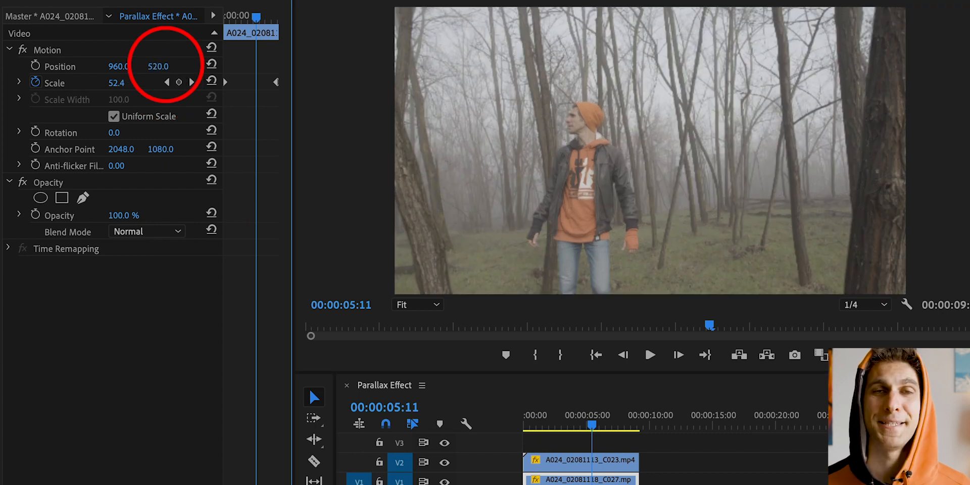
left_click(167, 66)
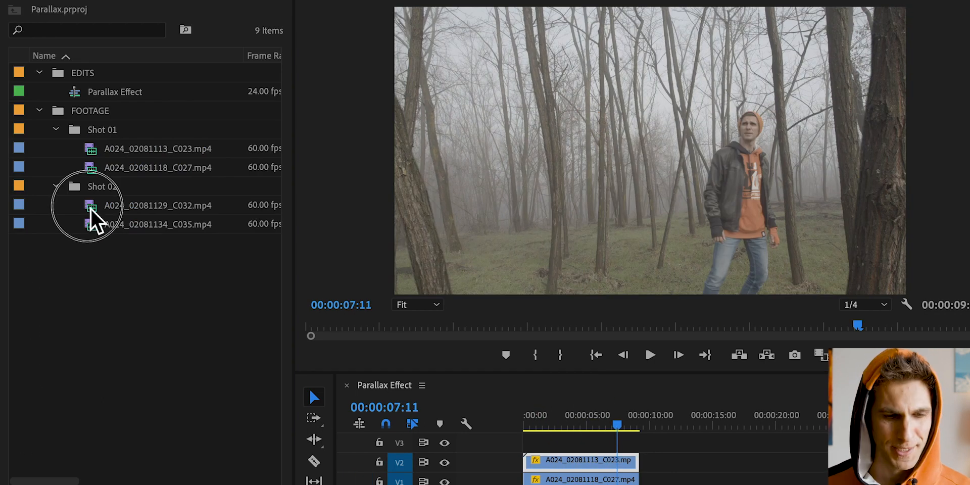
Add only the video of A024_02081129_C032.mp4 to V2 and A024_02081134_C035.mp4 to V1, directly after the first shot
double_click(90, 208)
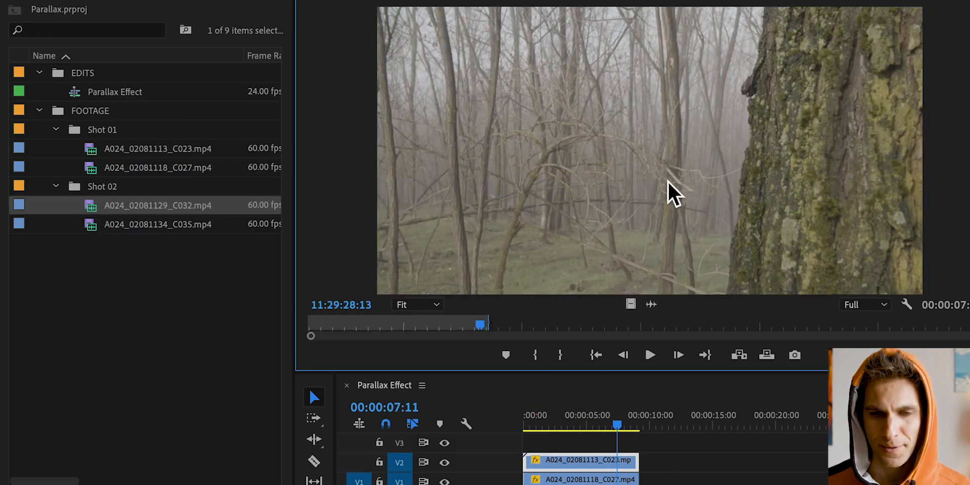
left_click_drag(631, 304, 647, 468)
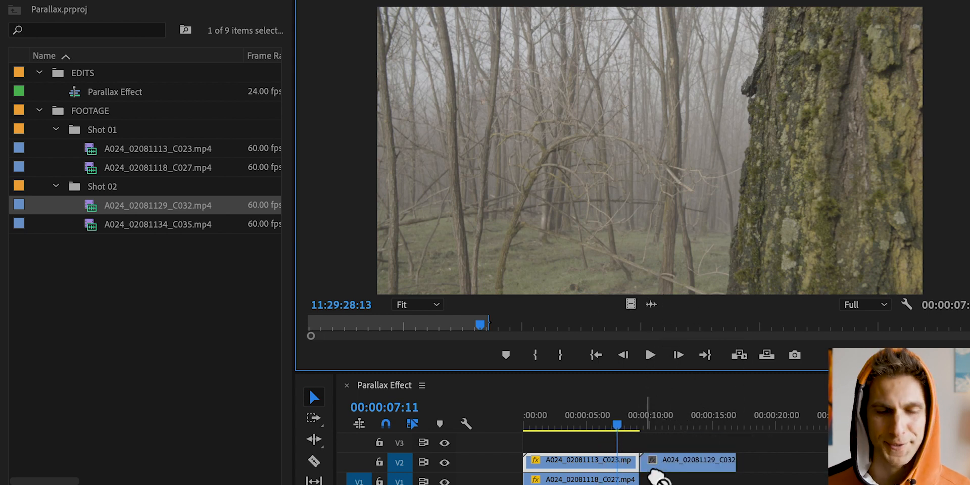
left_click(677, 418)
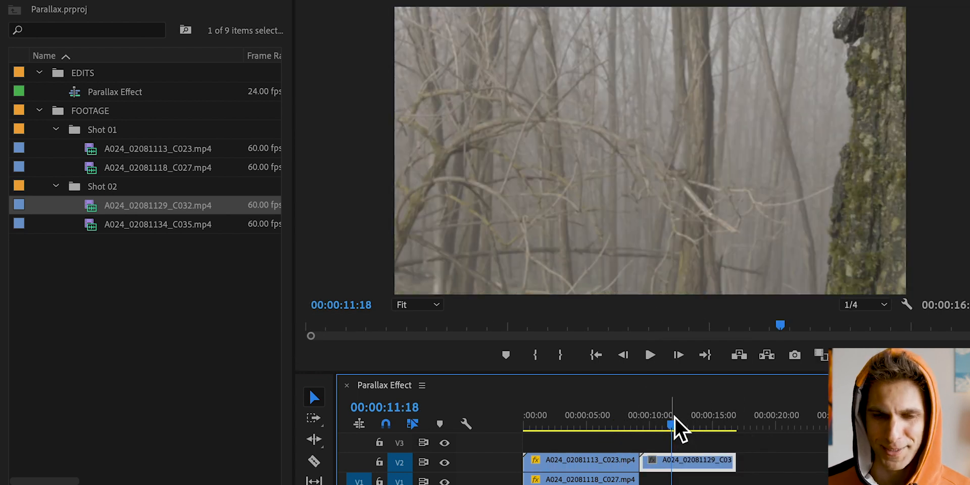
double_click(97, 229)
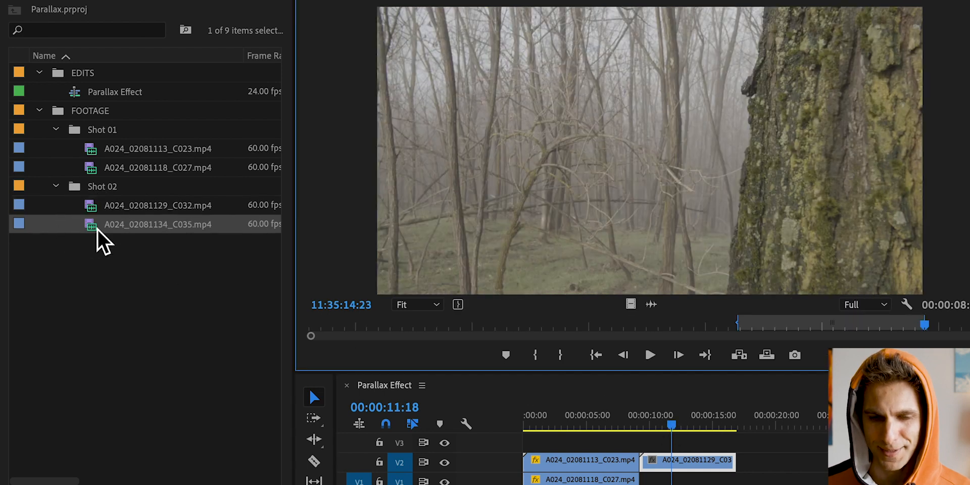
left_click_drag(631, 308, 647, 482)
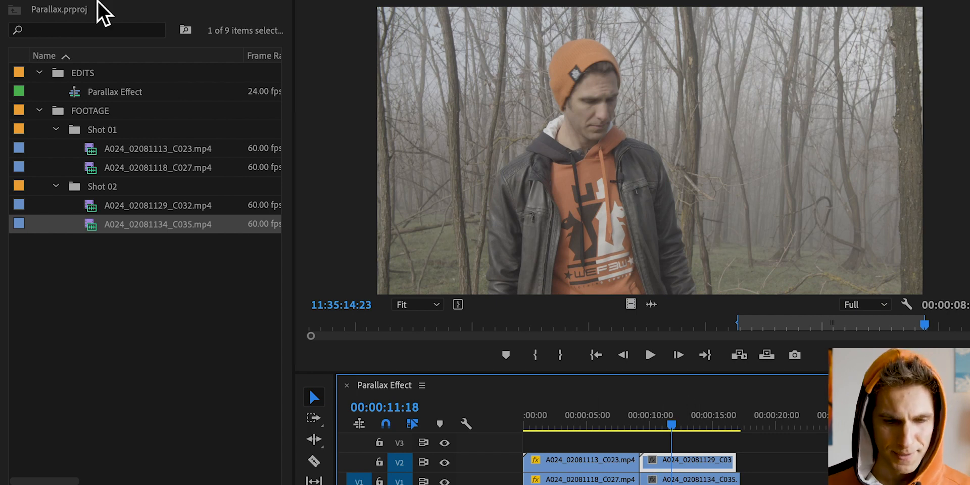
Set the Scale of both Shot 02 clips, on V2 and V1, to 50
left_click(152, 4)
left_click(126, 84)
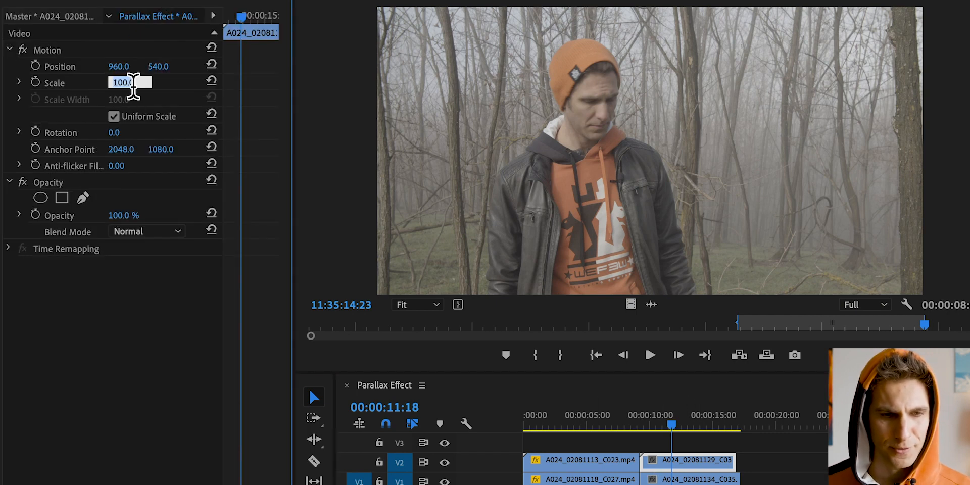
type("50")
key("Return")
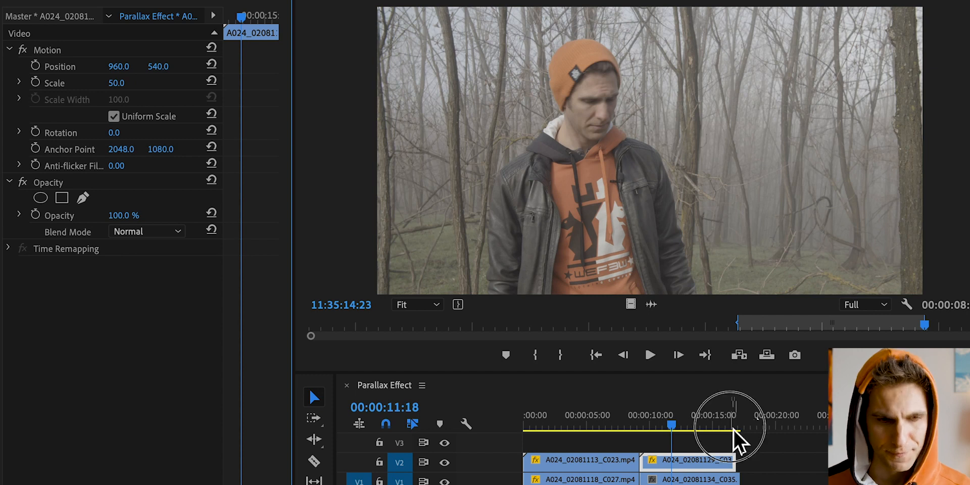
left_click_drag(733, 428, 681, 422)
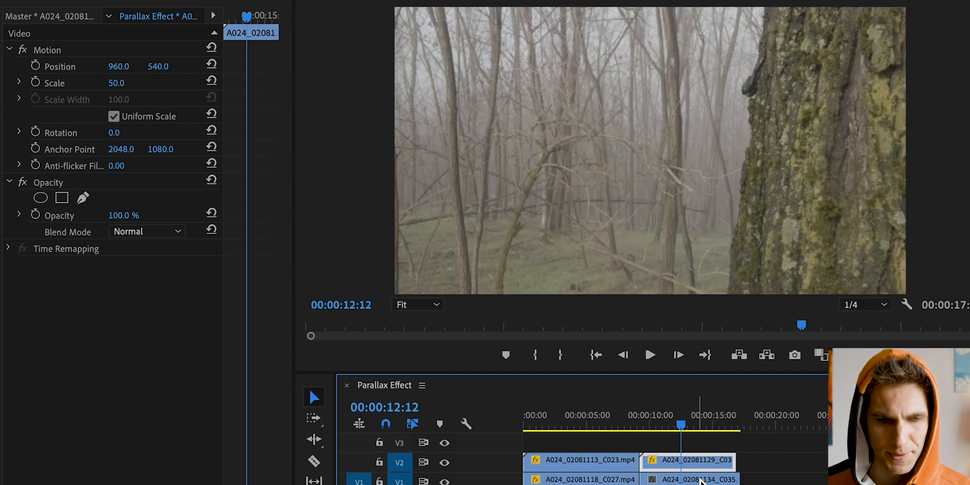
left_click(701, 480)
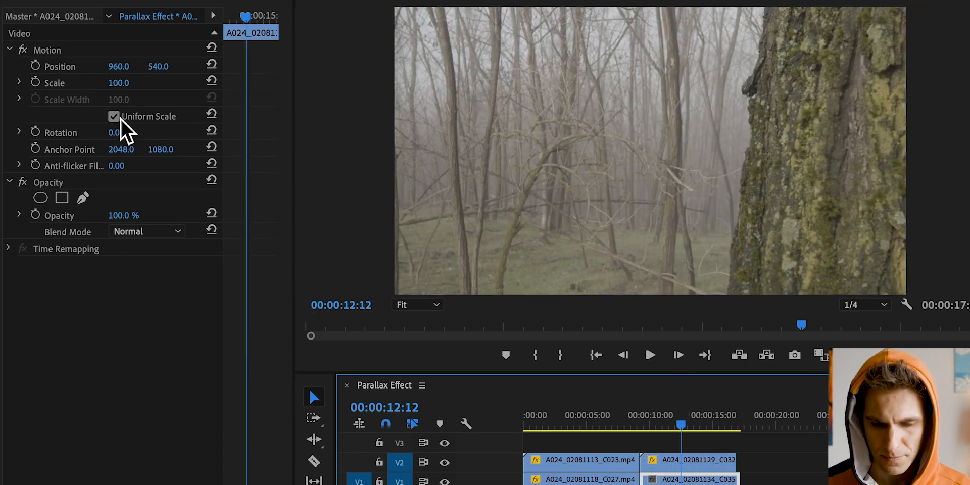
left_click(132, 84)
key("Return")
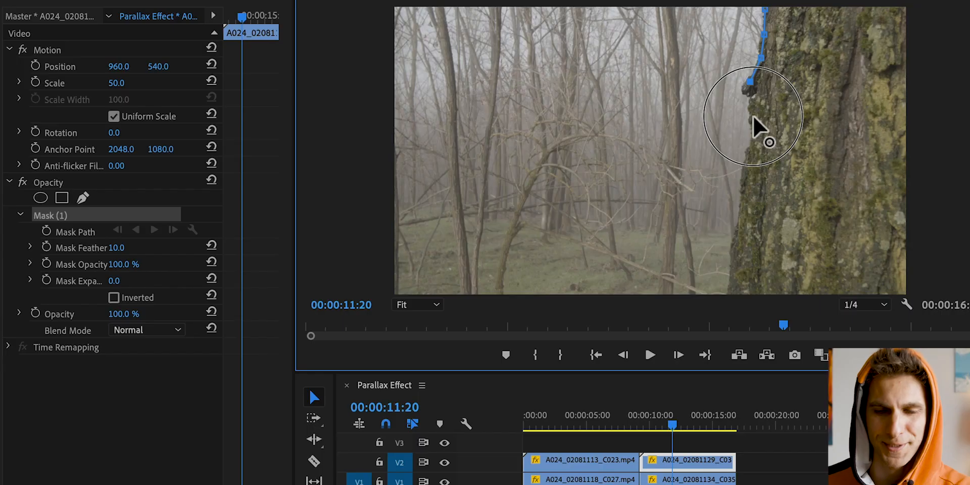
Mask the large tree trunk on the Shot 02 clip on V2 along its edge and check the cutout with V1 temporarily hidden
left_click(749, 147)
left_click(744, 170)
left_click(739, 203)
left_click(737, 228)
left_click(733, 251)
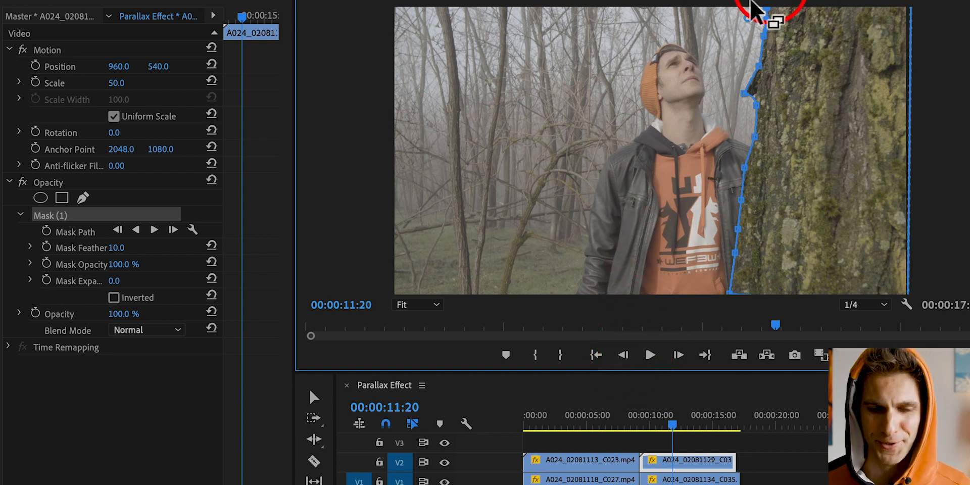
left_click(172, 407)
left_click(444, 481)
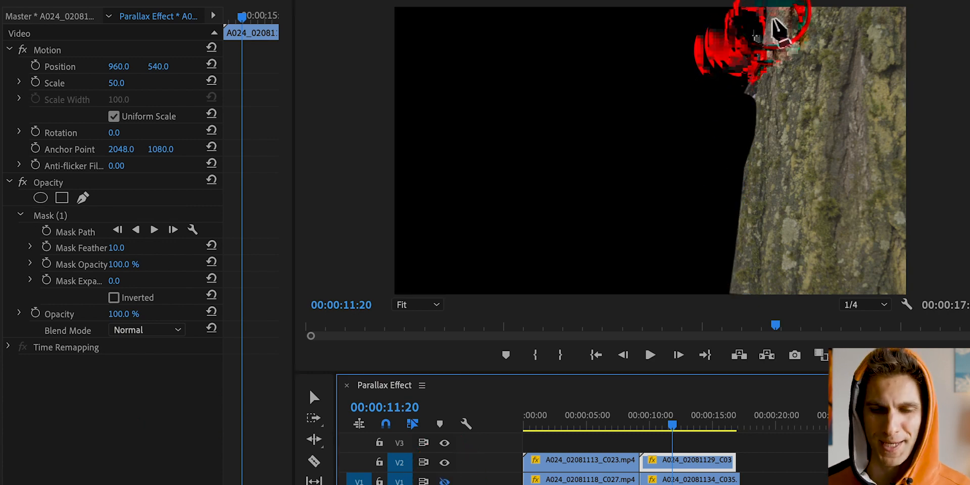
left_click(445, 481)
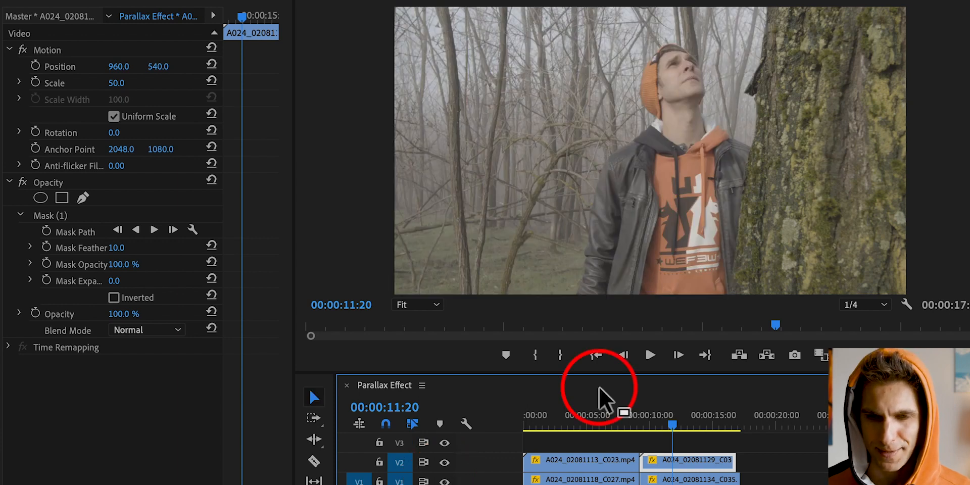
Ripple-trim the start of both Shot 02 clips at 00:00:10:11 and make the V1 clip end together with the V2 clip
left_click(648, 427)
mouse_move(650, 426)
left_mouse_down()
mouse_move(665, 428)
mouse_move(657, 427)
left_mouse_up()
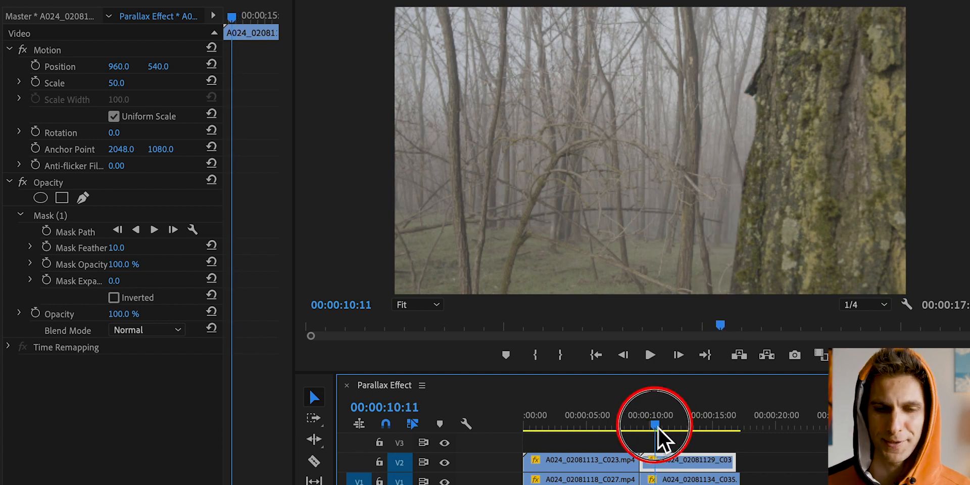
key("q")
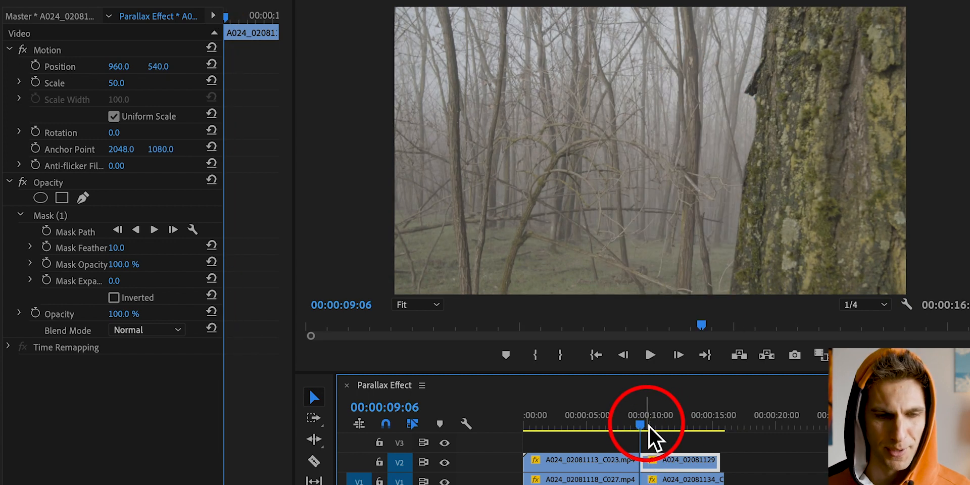
left_click_drag(647, 423, 720, 428)
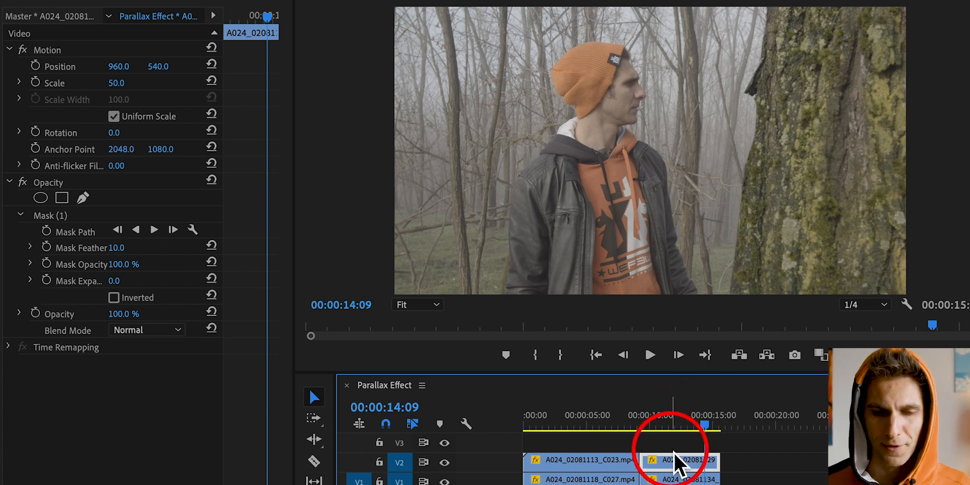
Keyframe the masked trunk clip's horizontal Position from 960 at 00:00:09:06 to 1138 at 00:00:15:16 and review the movement
key("Up")
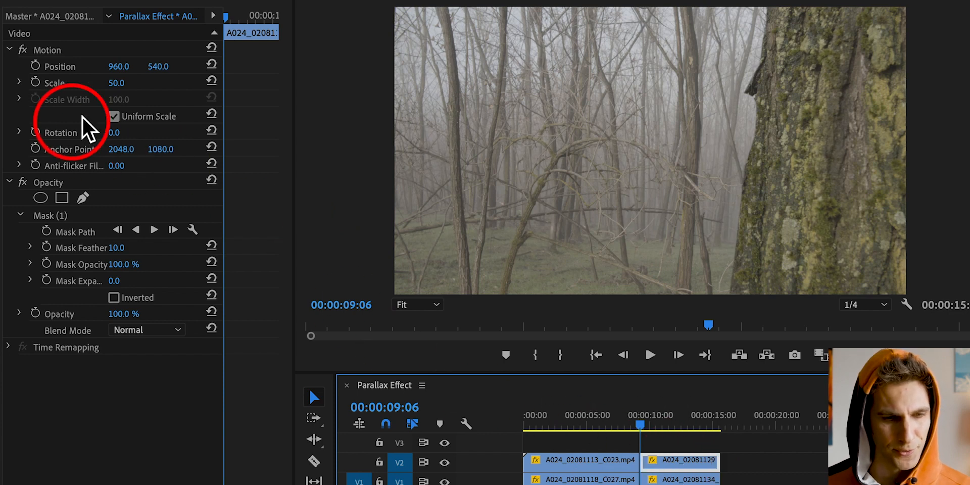
left_click(41, 71)
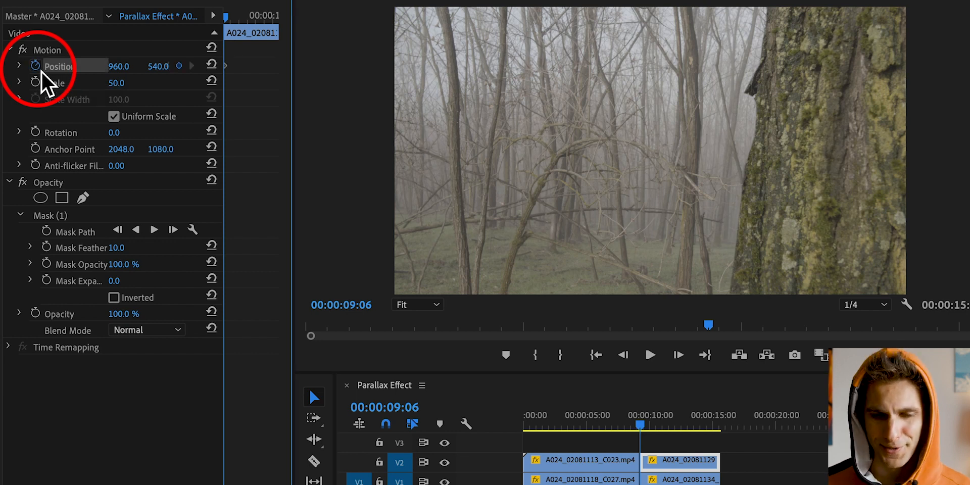
key("Down")
key("Left")
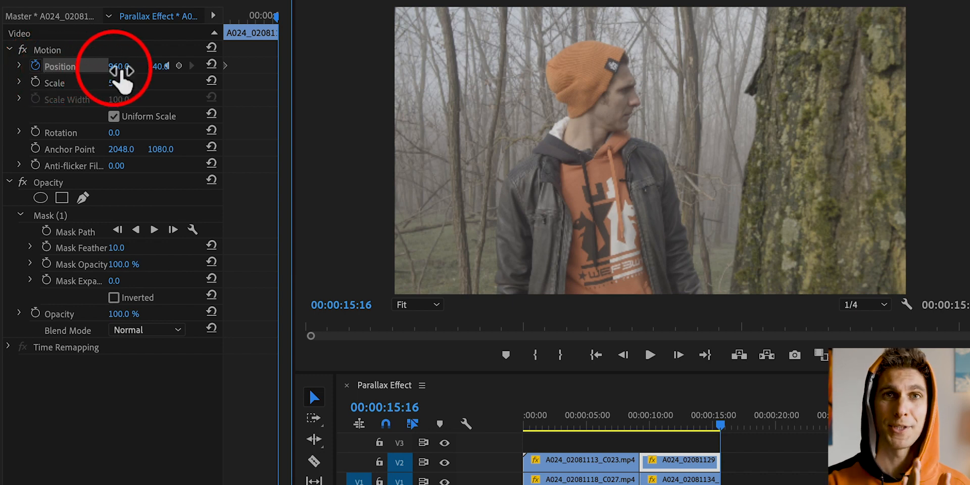
left_click_drag(121, 71, 212, 71)
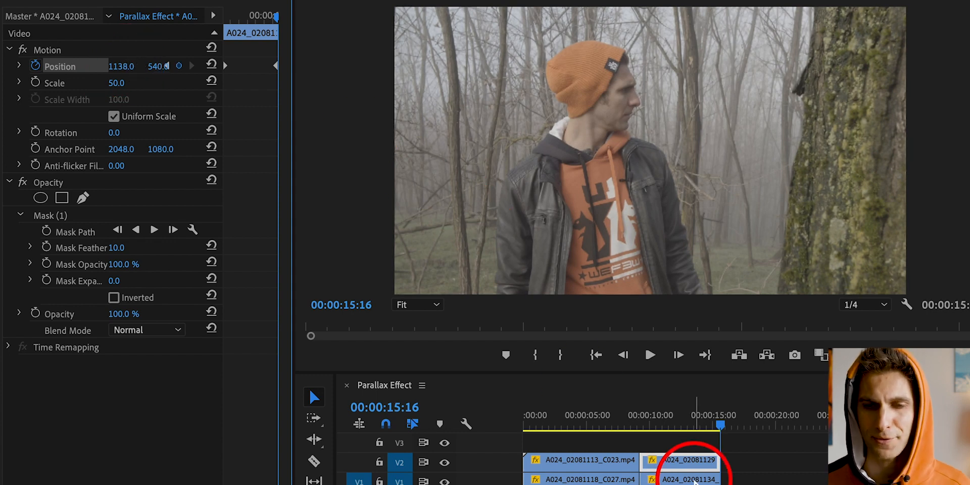
left_click(662, 422)
left_click_drag(663, 422, 707, 430)
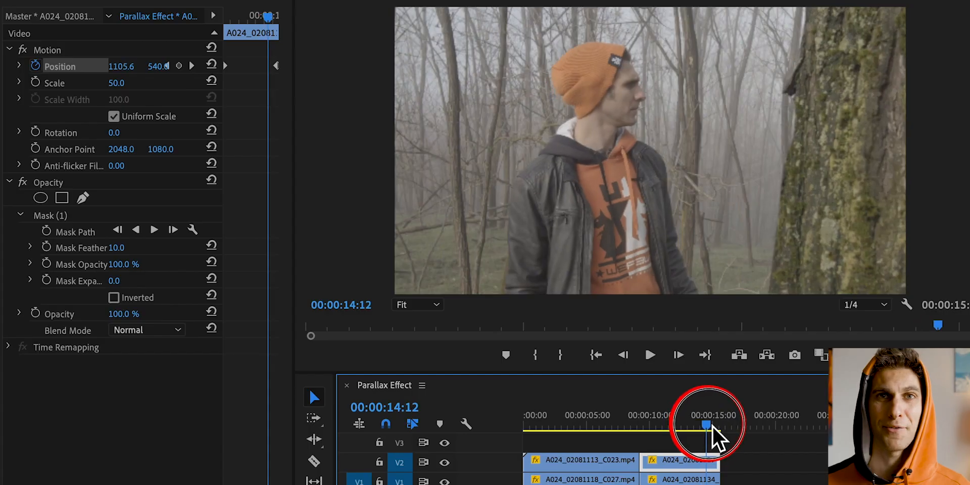
left_click_drag(712, 426, 684, 426)
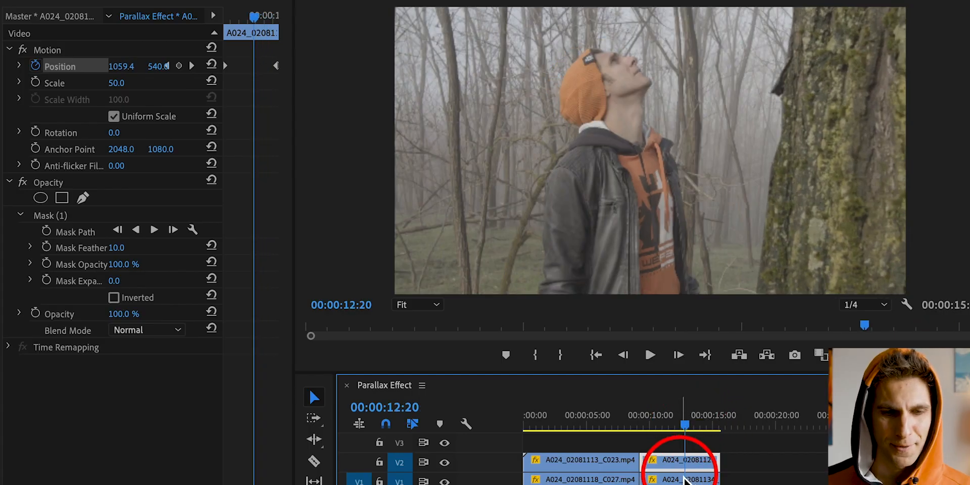
Enable Position keyframing for the Shot 02 background clip on V1 at 00:00:09:06, starting at 960, 540
left_click(681, 480)
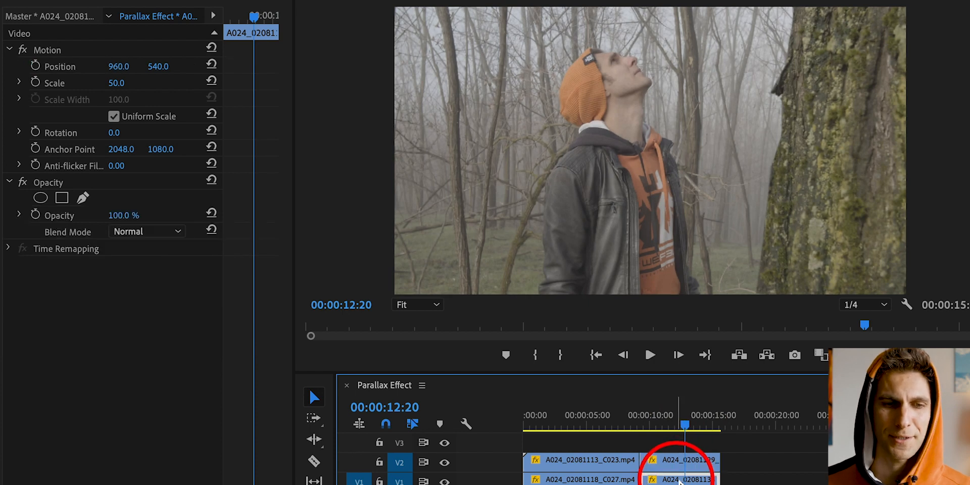
left_click(677, 461)
left_click(678, 480)
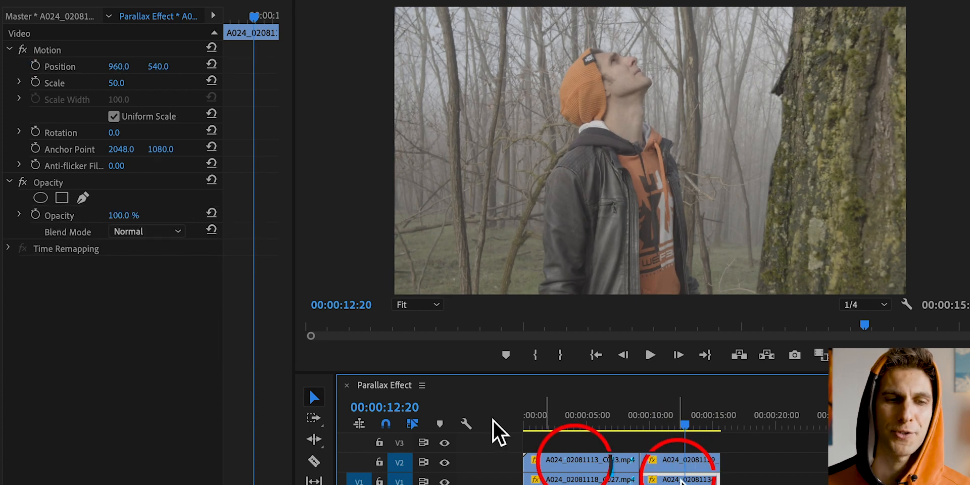
key("Up")
left_click(41, 68)
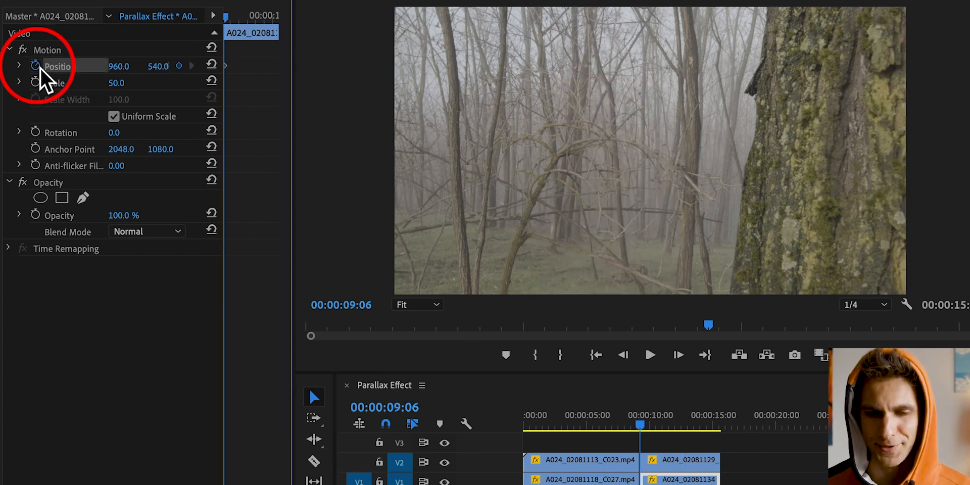
Keyframe the Shot 02 background clip's horizontal Position to 857 at 00:00:15:16 and scrub through the shot to review the movement
key("Down")
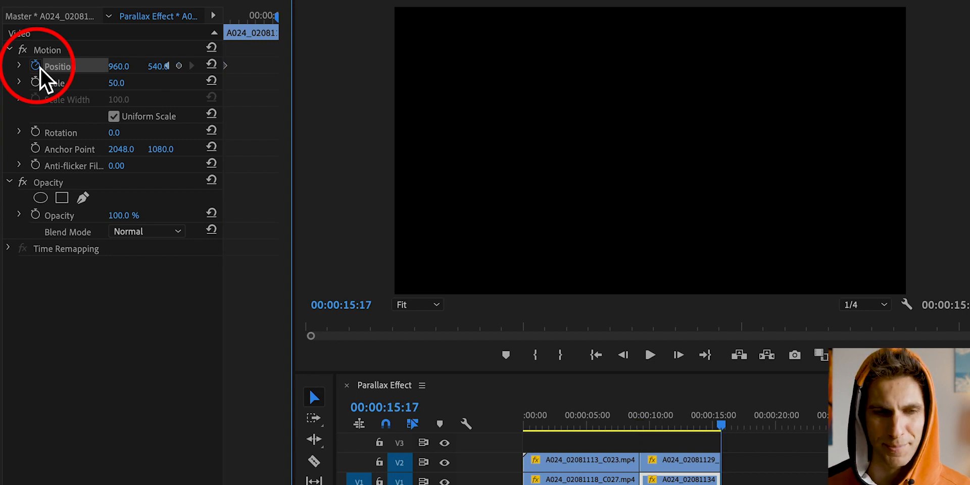
key("Left")
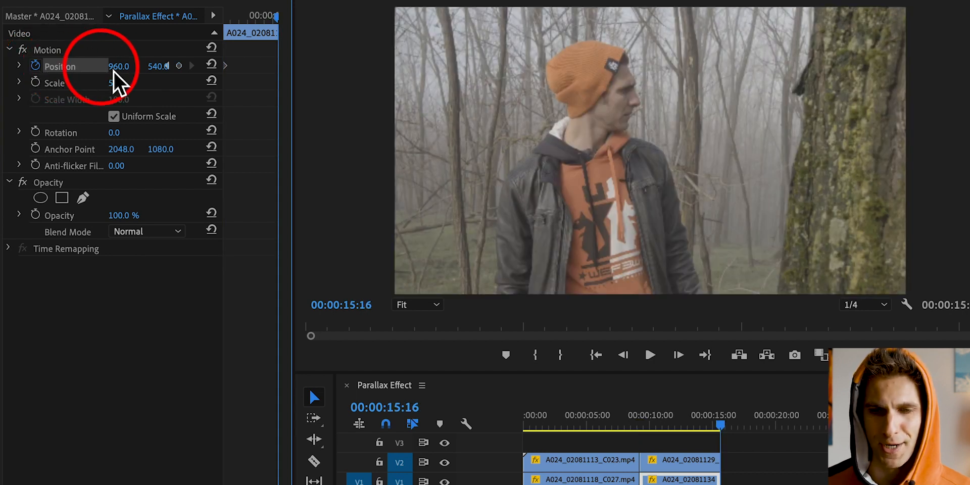
left_click_drag(123, 72, 71, 73)
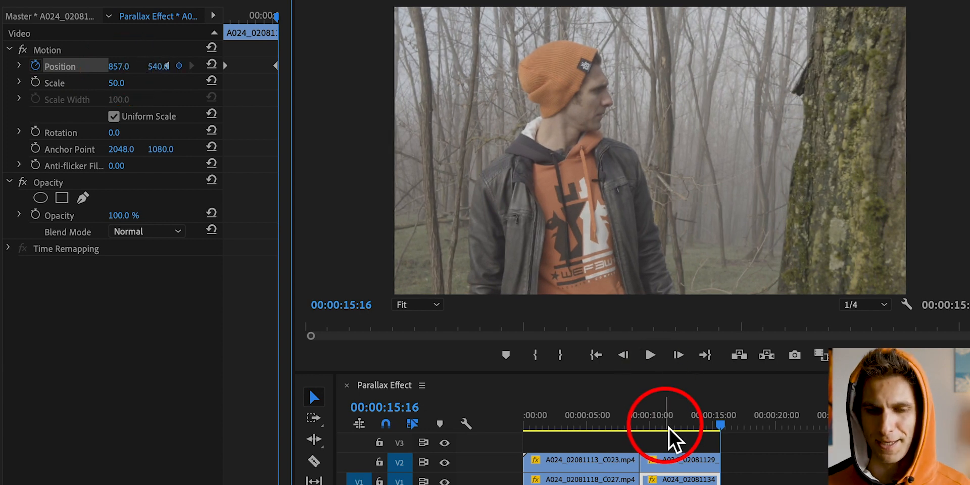
left_click_drag(668, 427, 722, 442)
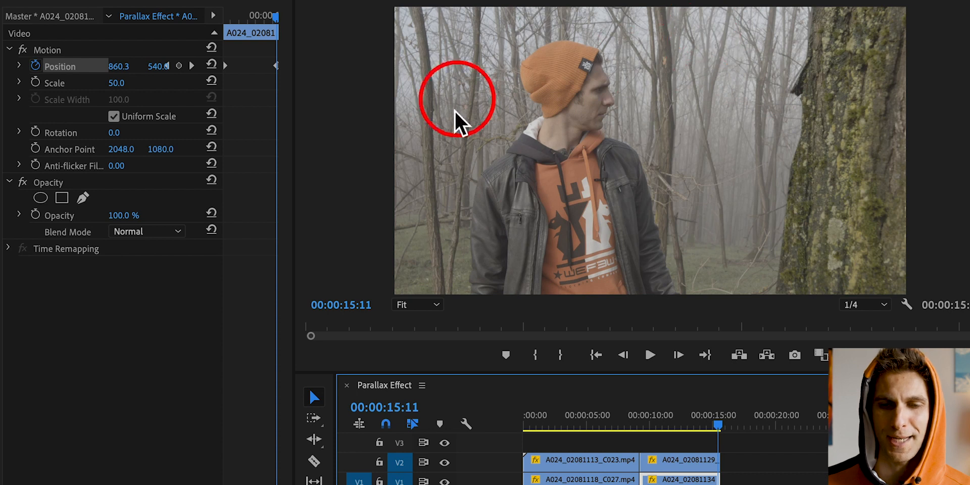
Set the Shot 02 background clip's Scale to 60 and scrub through the shot to check the parallax movement
left_click(120, 82)
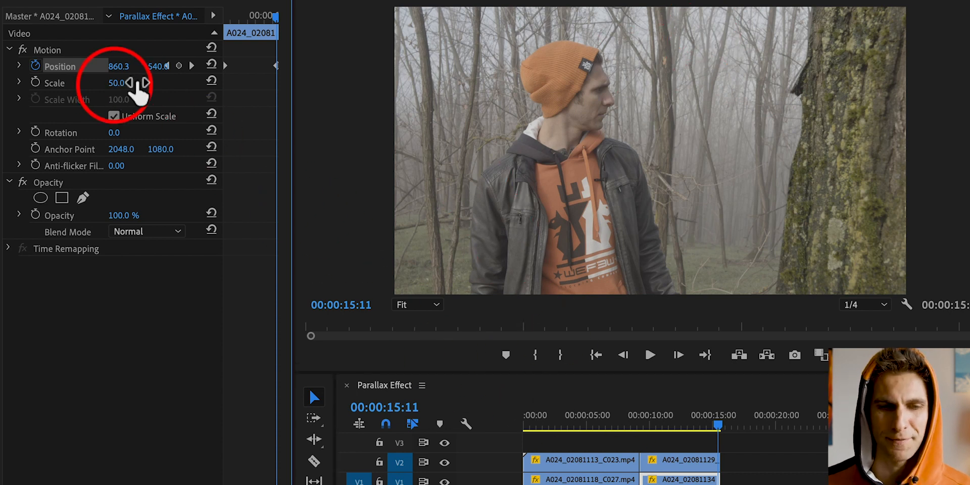
type("60")
key("Return")
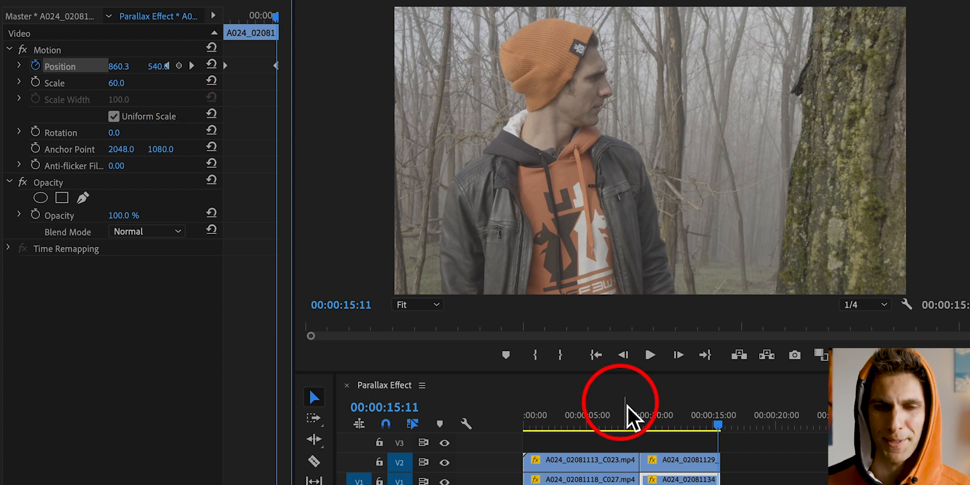
left_click(682, 423)
left_click_drag(684, 423, 711, 437)
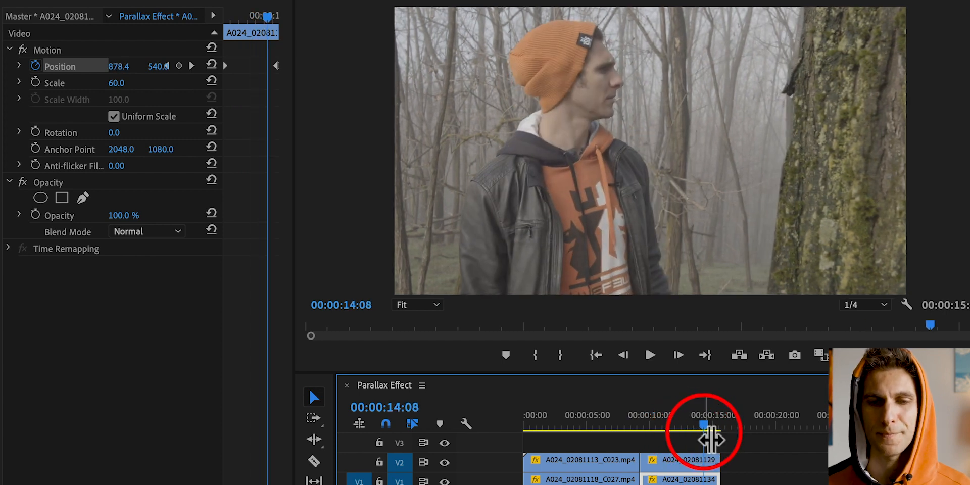